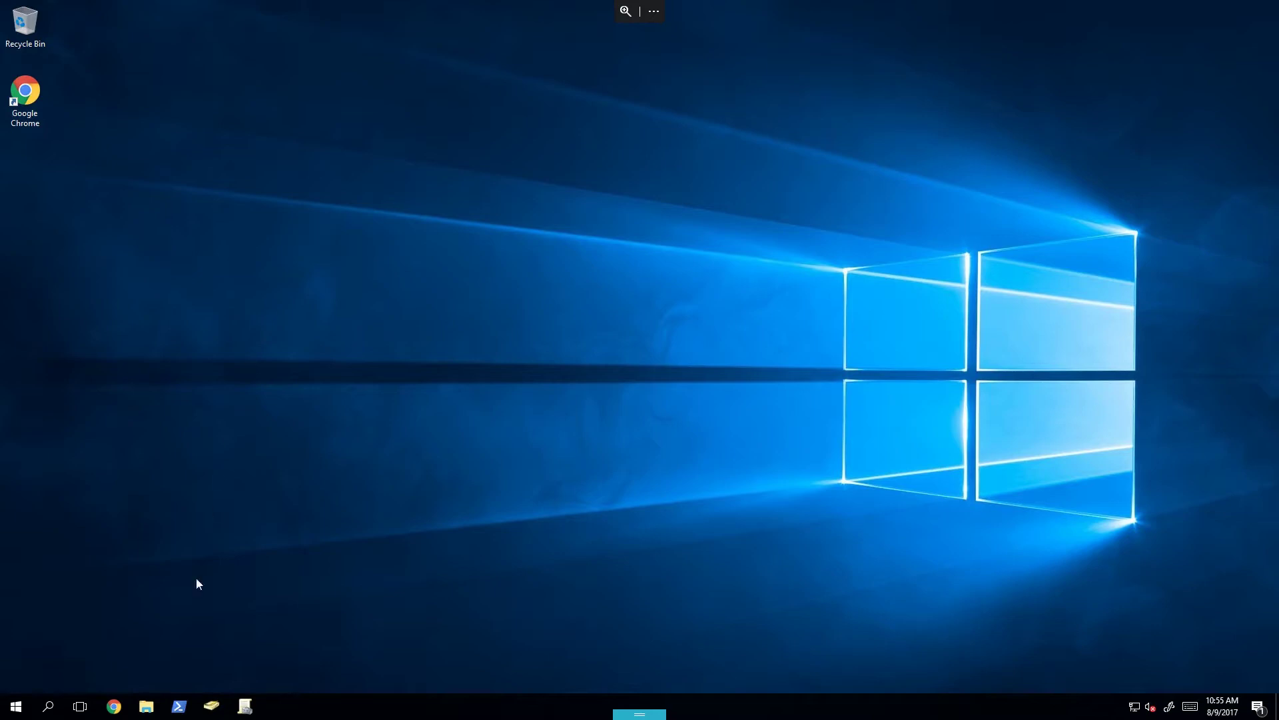
# Open the plex.tv website in Chrome
pyautogui.click(113, 705)
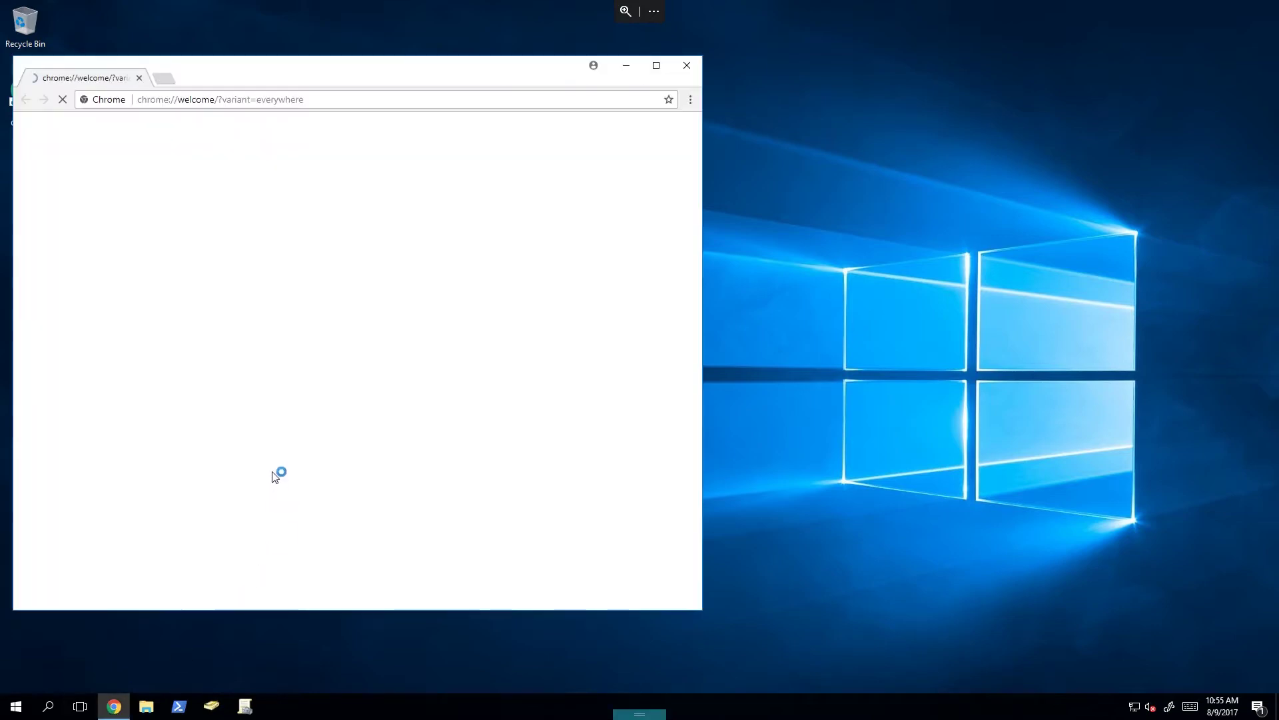
pyautogui.click(240, 100)
pyautogui.write('plex.tv')
pyautogui.press('Return')
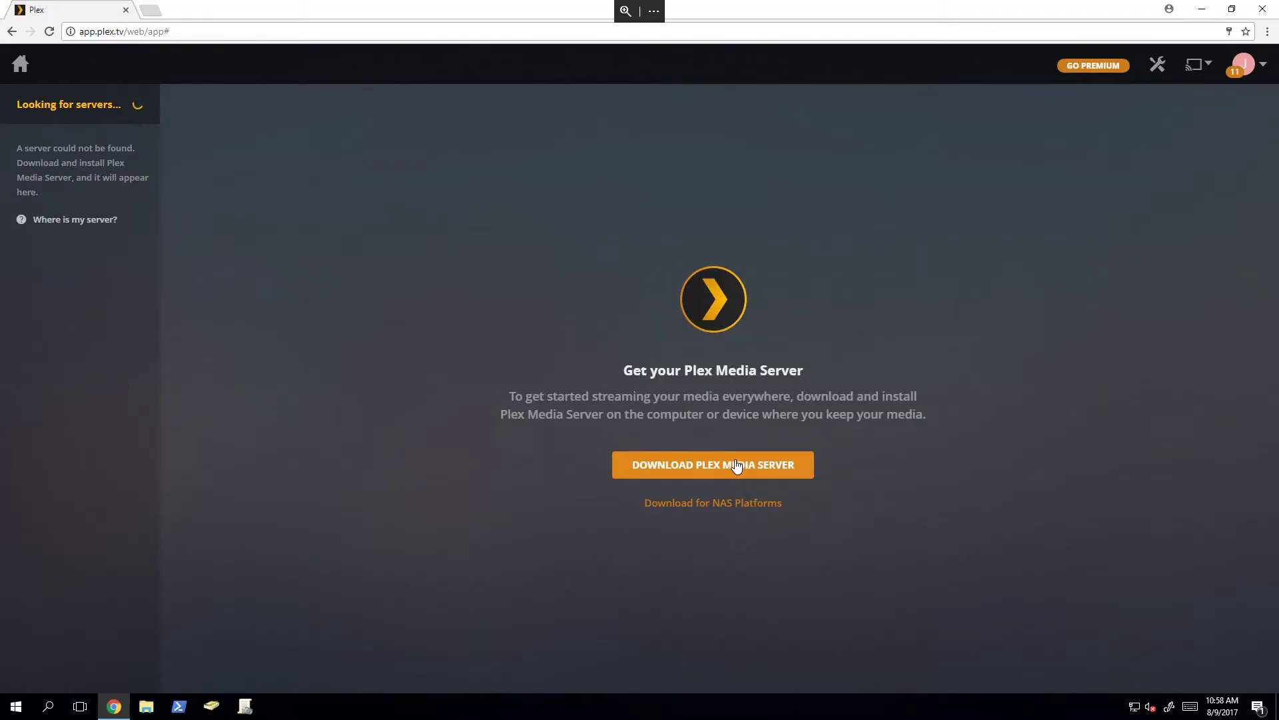
# Download Plex Media Server for Windows and open the downloaded installer
pyautogui.click(736, 464)
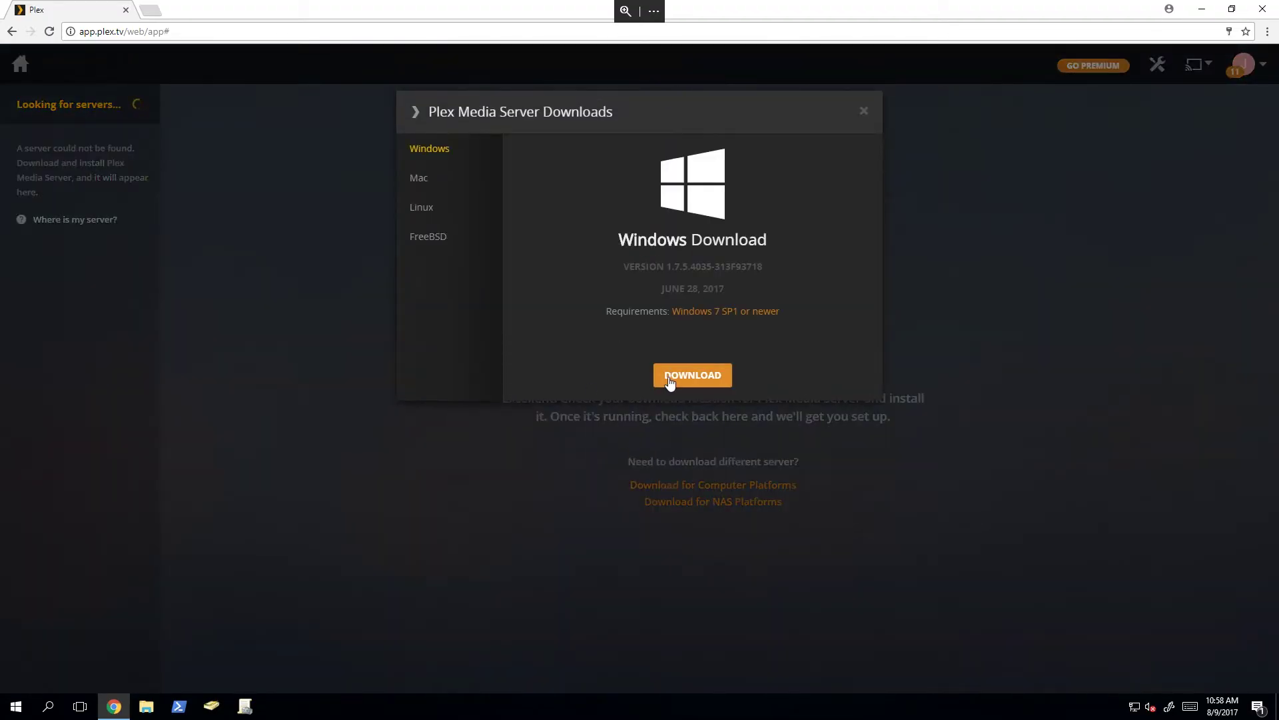
pyautogui.click(672, 377)
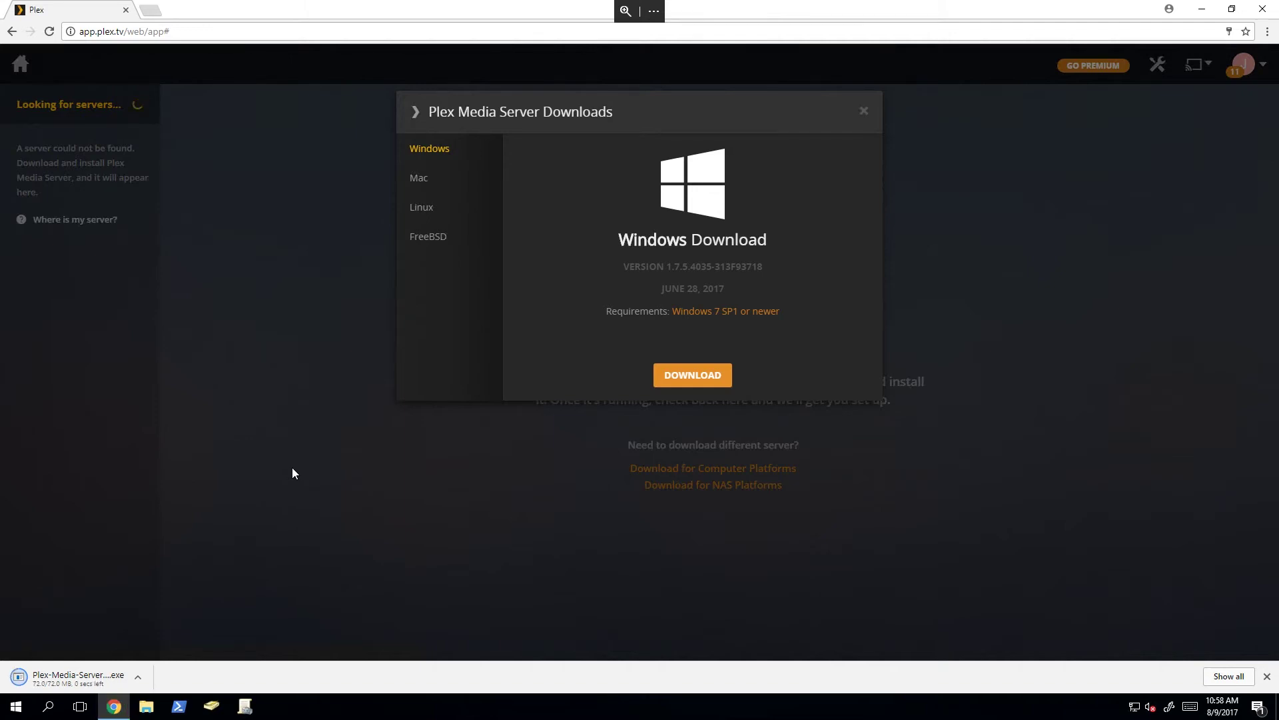
pyautogui.click(51, 674)
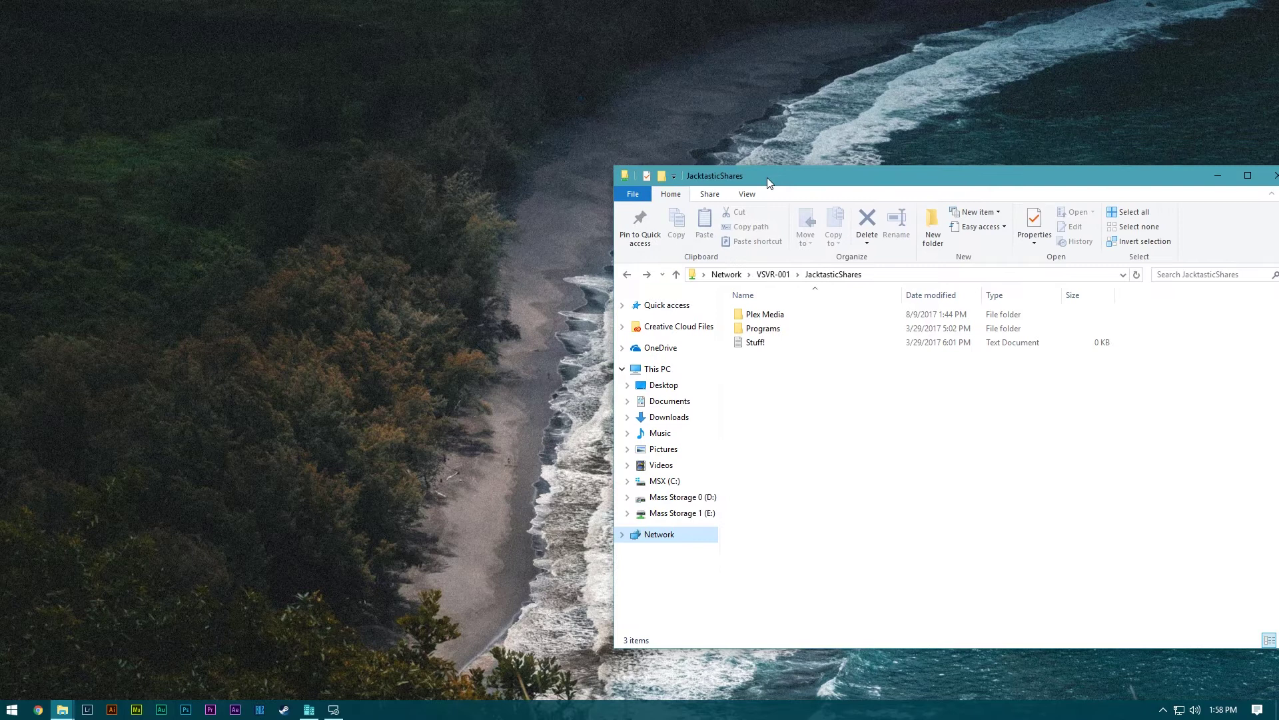
# Switch to File Explorer and check the contents of the Plex Media folder in the JacktasticShares network share
pyautogui.moveTo(766, 180); pyautogui.dragTo(495, 129)
pyautogui.doubleClick(486, 275)
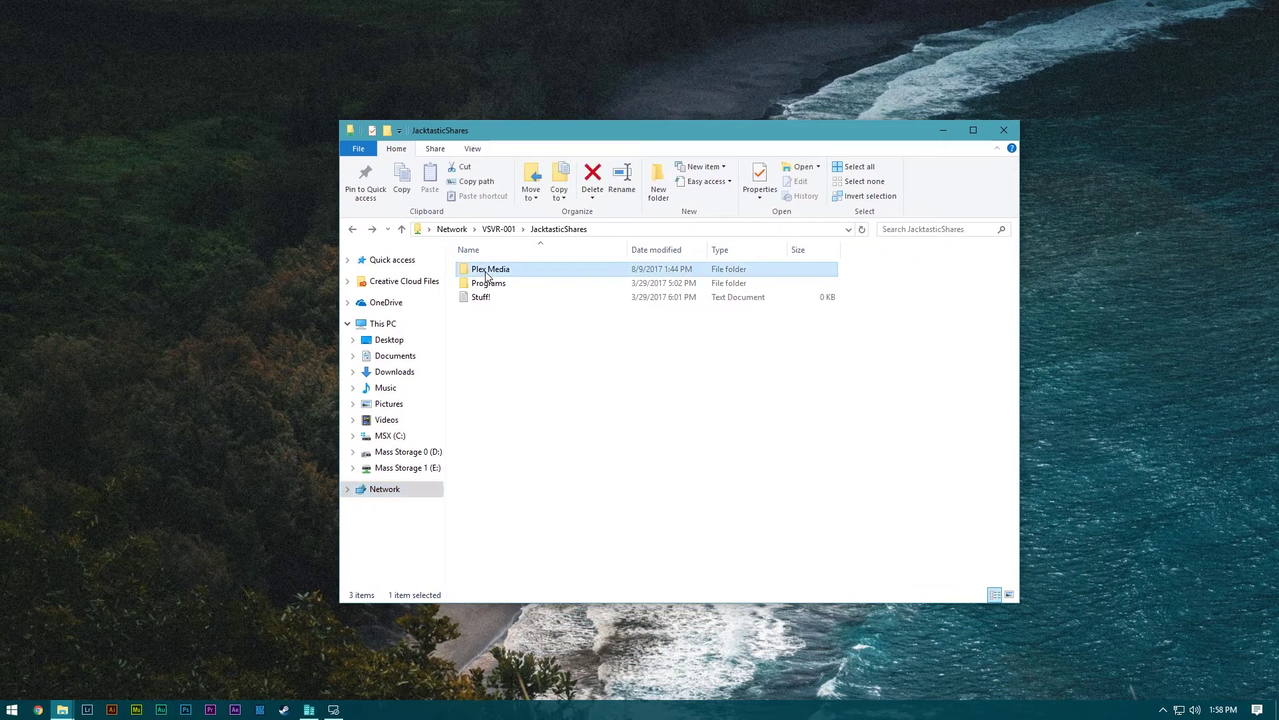
pyautogui.hotkey('alt', 'Left')
pyautogui.click(944, 130)
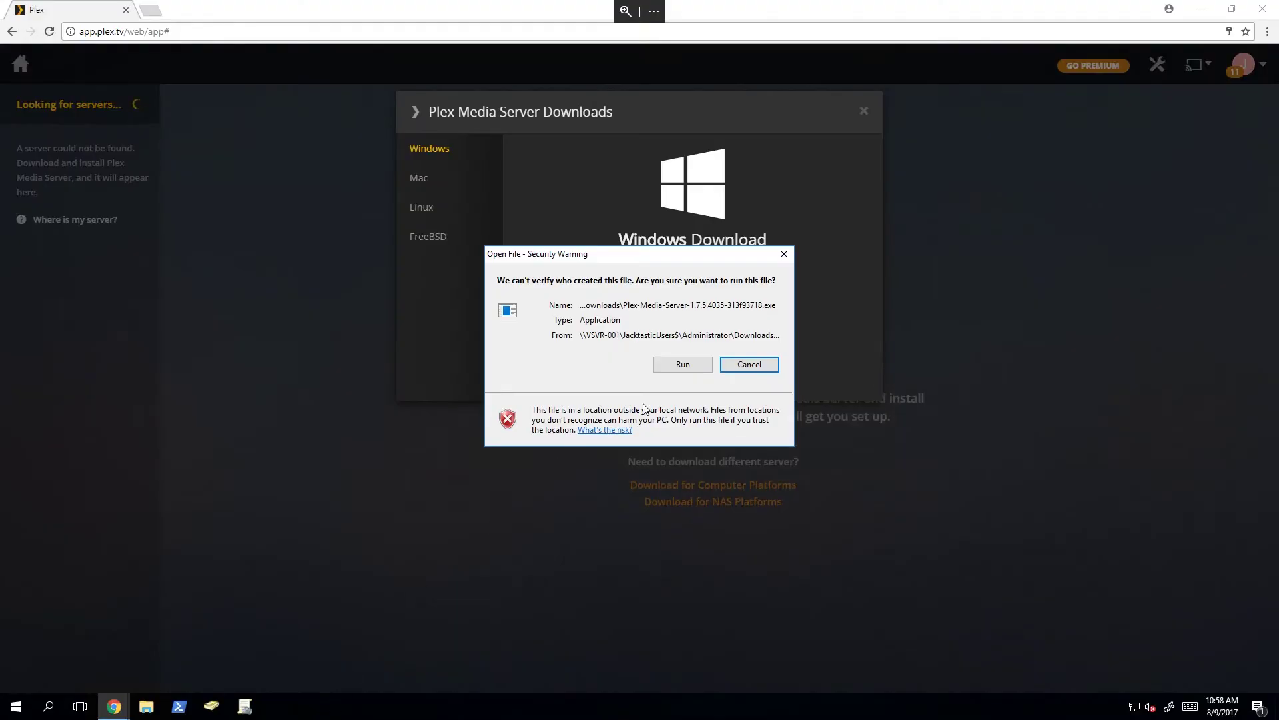
# Allow the downloaded installer to run, install Plex Media Server and launch it
pyautogui.click(687, 366)
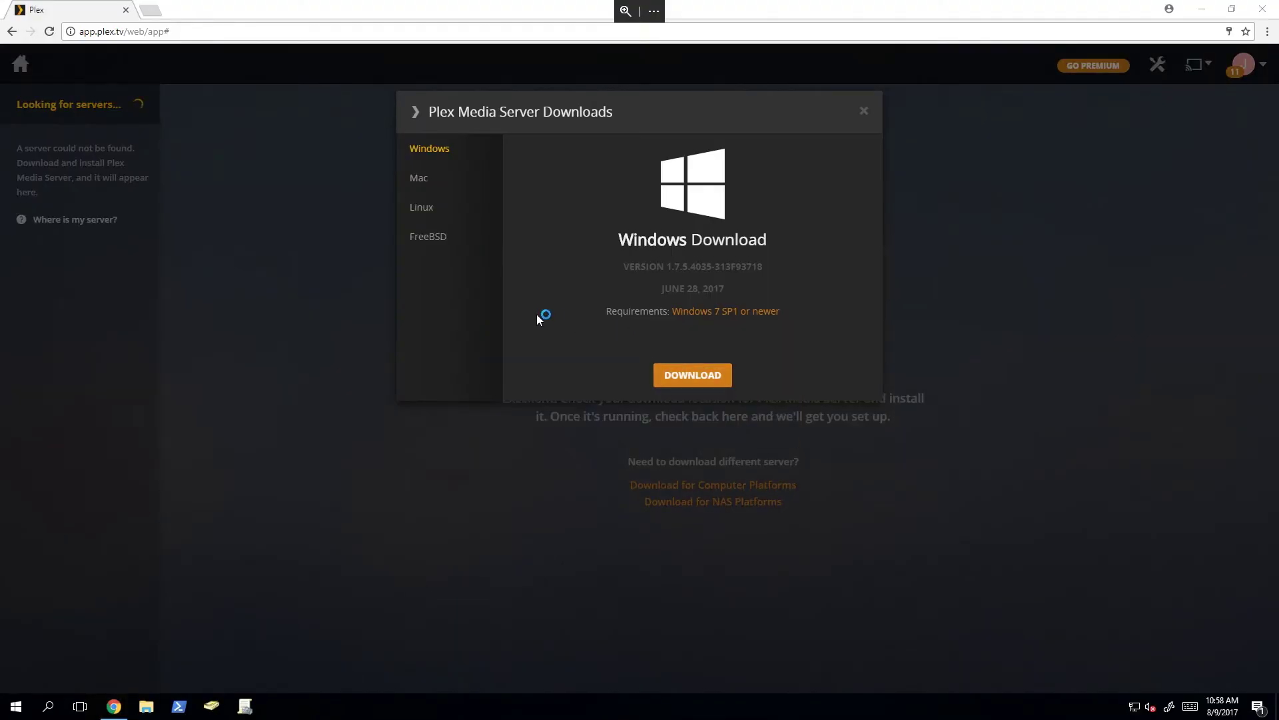
pyautogui.click(722, 462)
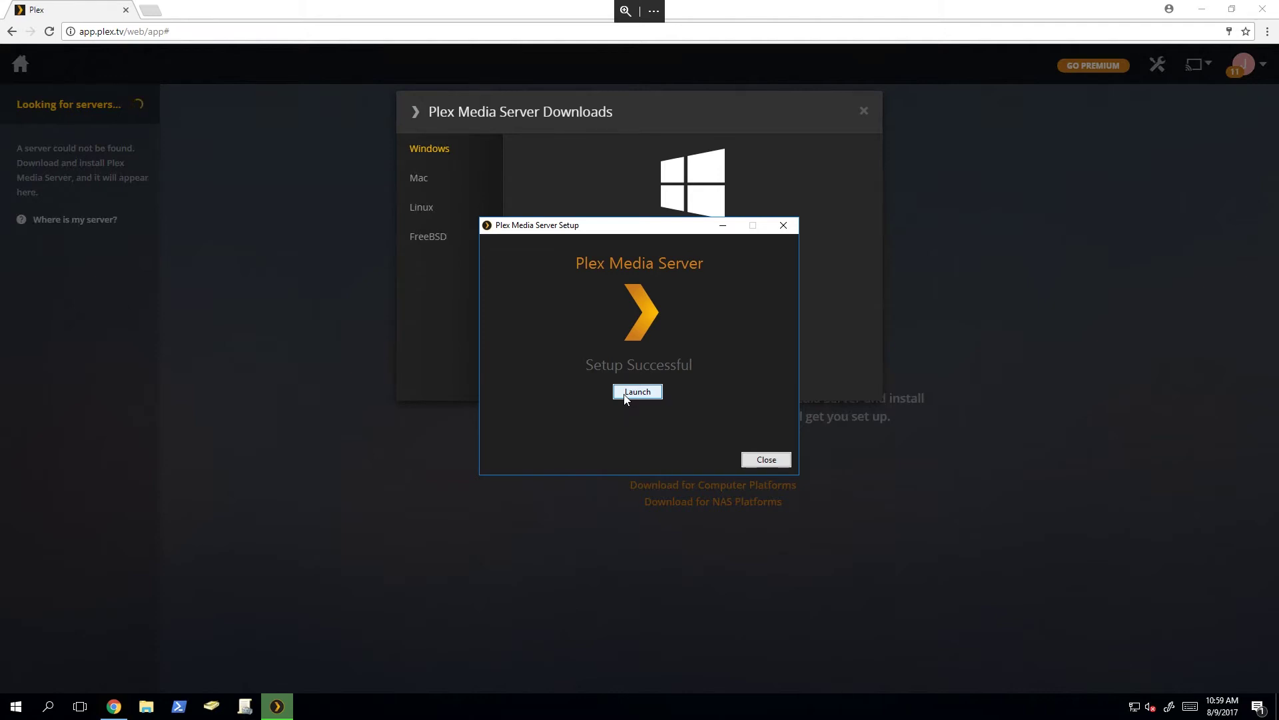
pyautogui.click(637, 392)
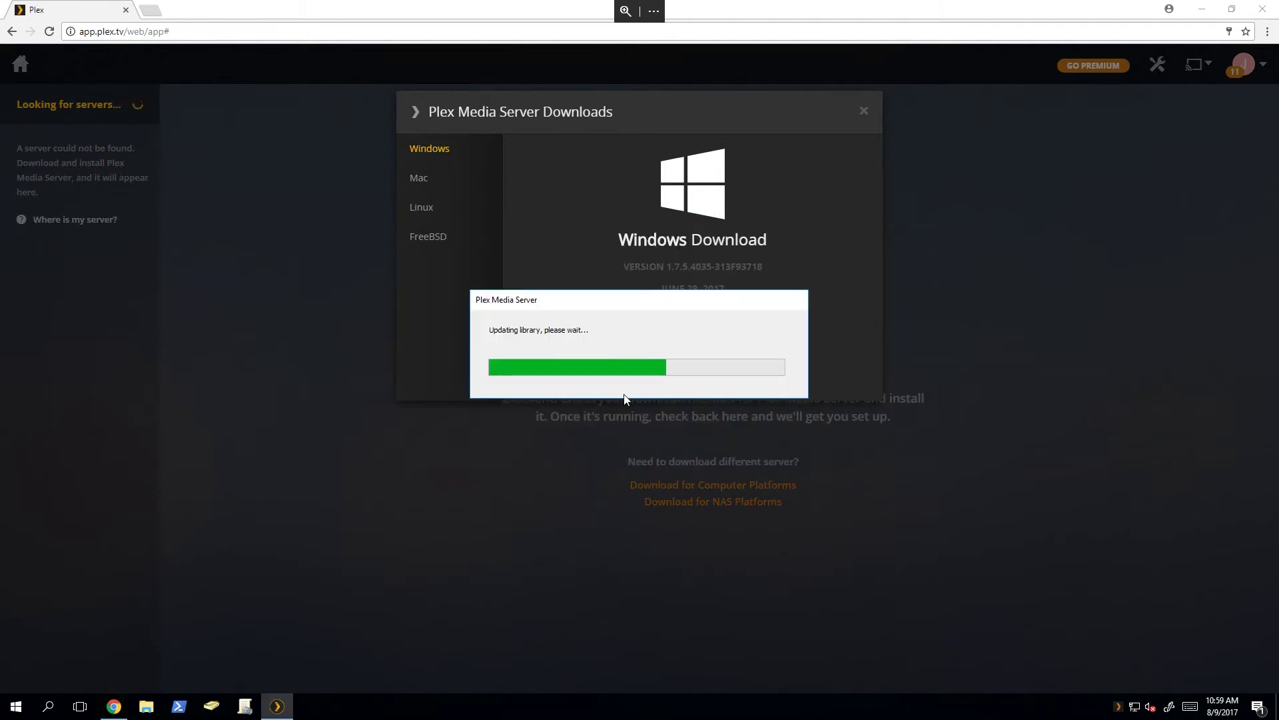
# Go through the Plex introduction in Chrome and name the server VSVR-001, with access from outside the home allowed
pyautogui.click(1200, 8)
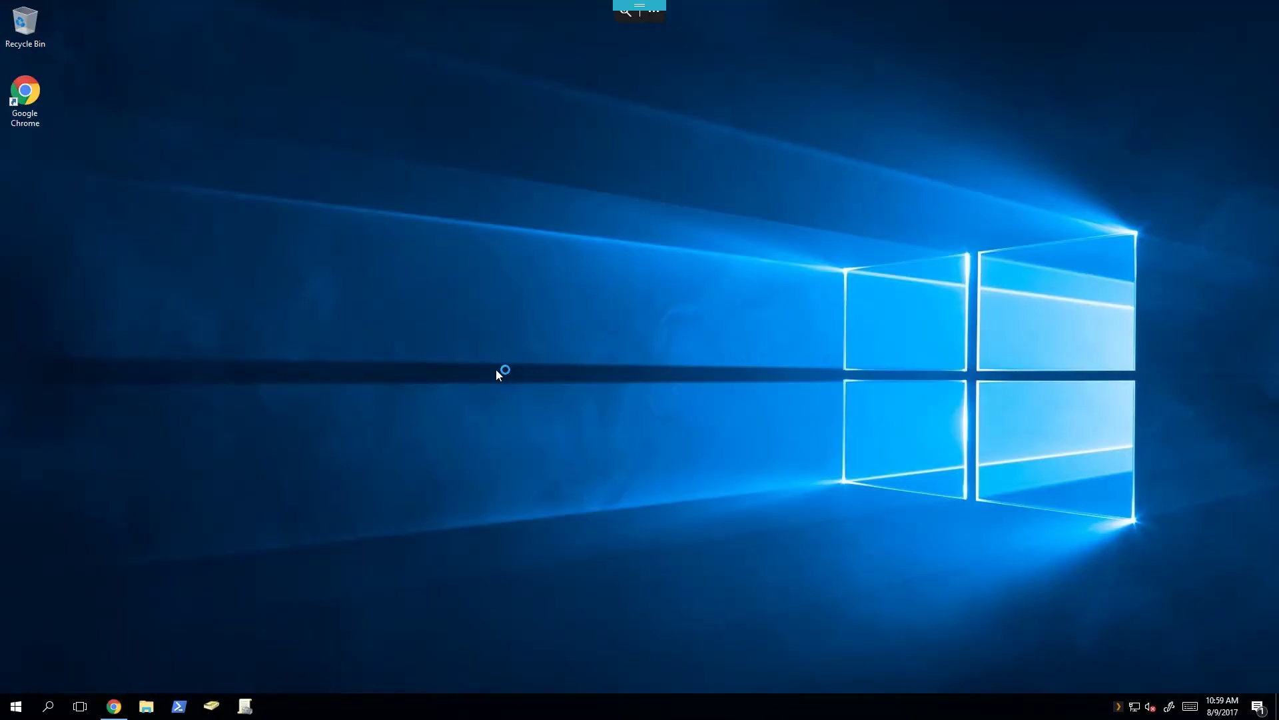
pyautogui.click(113, 706)
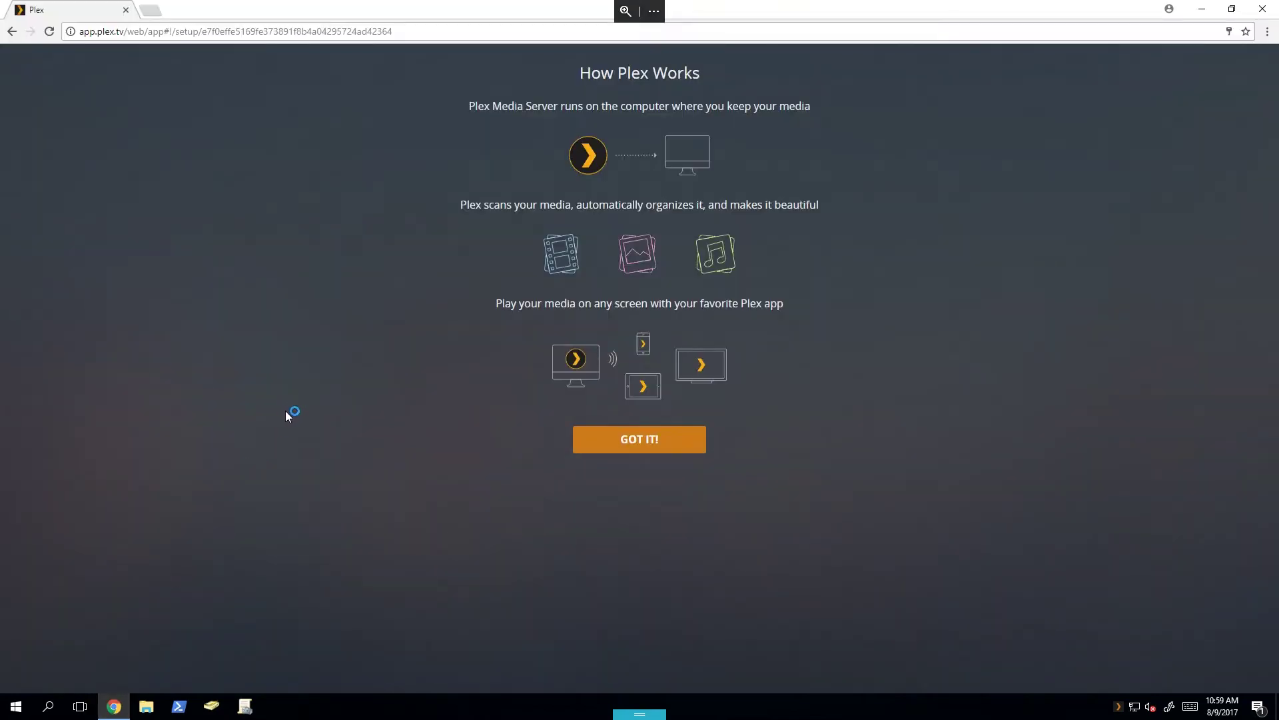
pyautogui.click(630, 438)
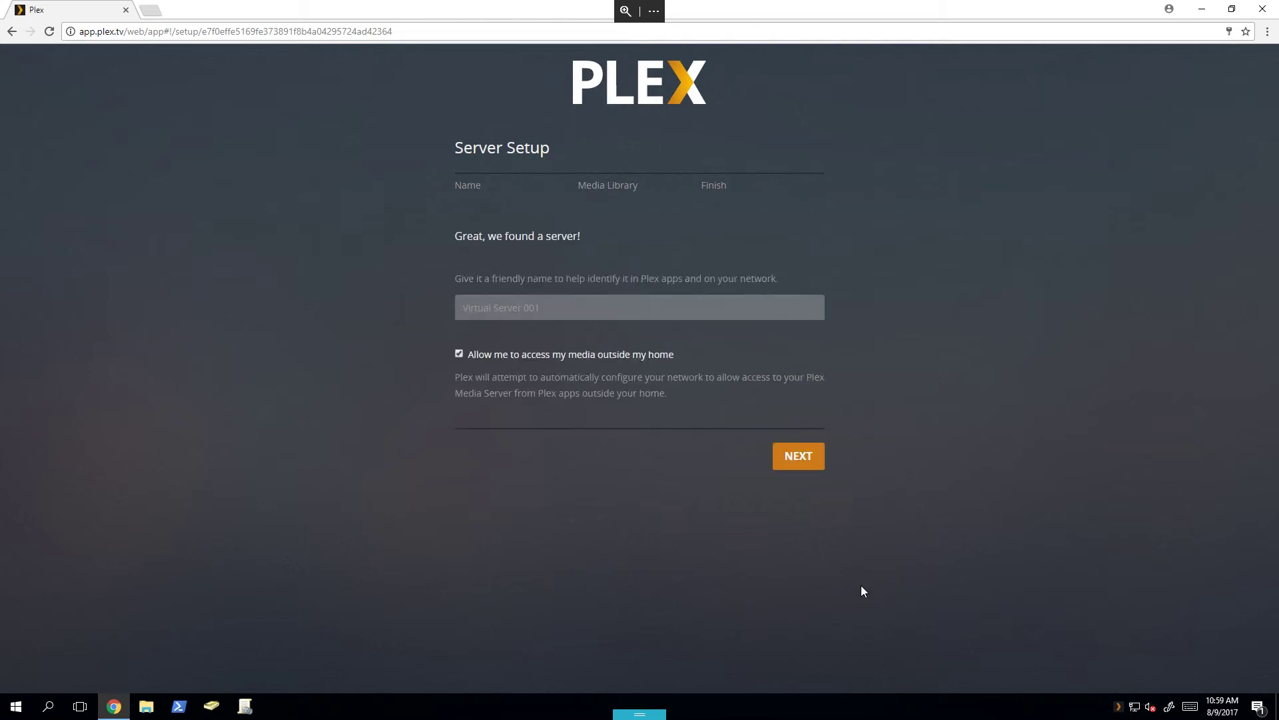
pyautogui.click(509, 308)
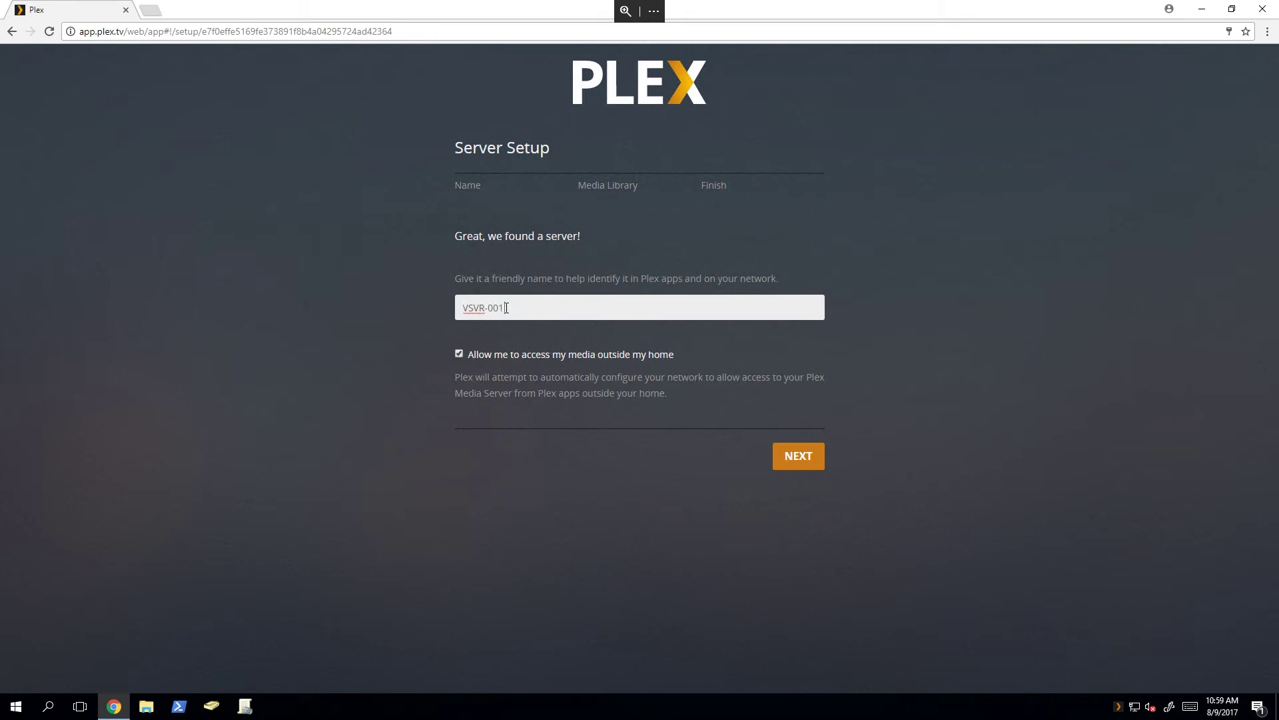
pyautogui.click(799, 458)
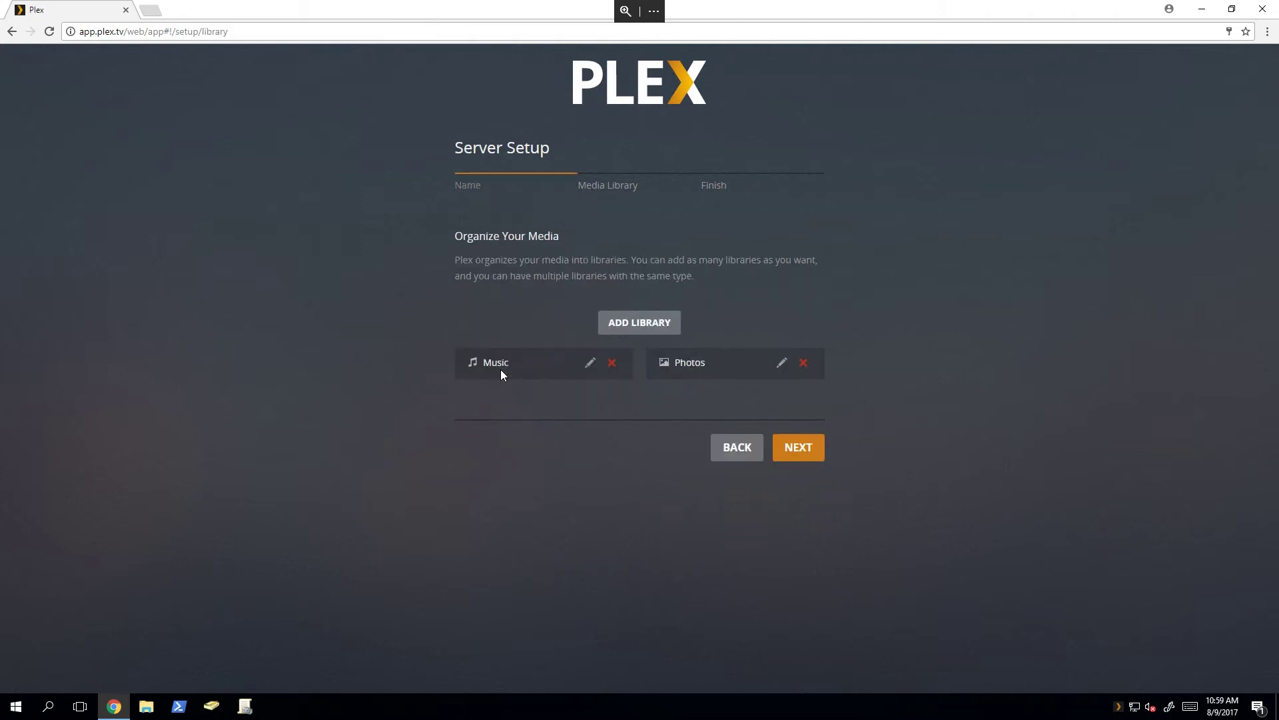
# Delete the default Music and Photos libraries from the server setup
pyautogui.click(610, 363)
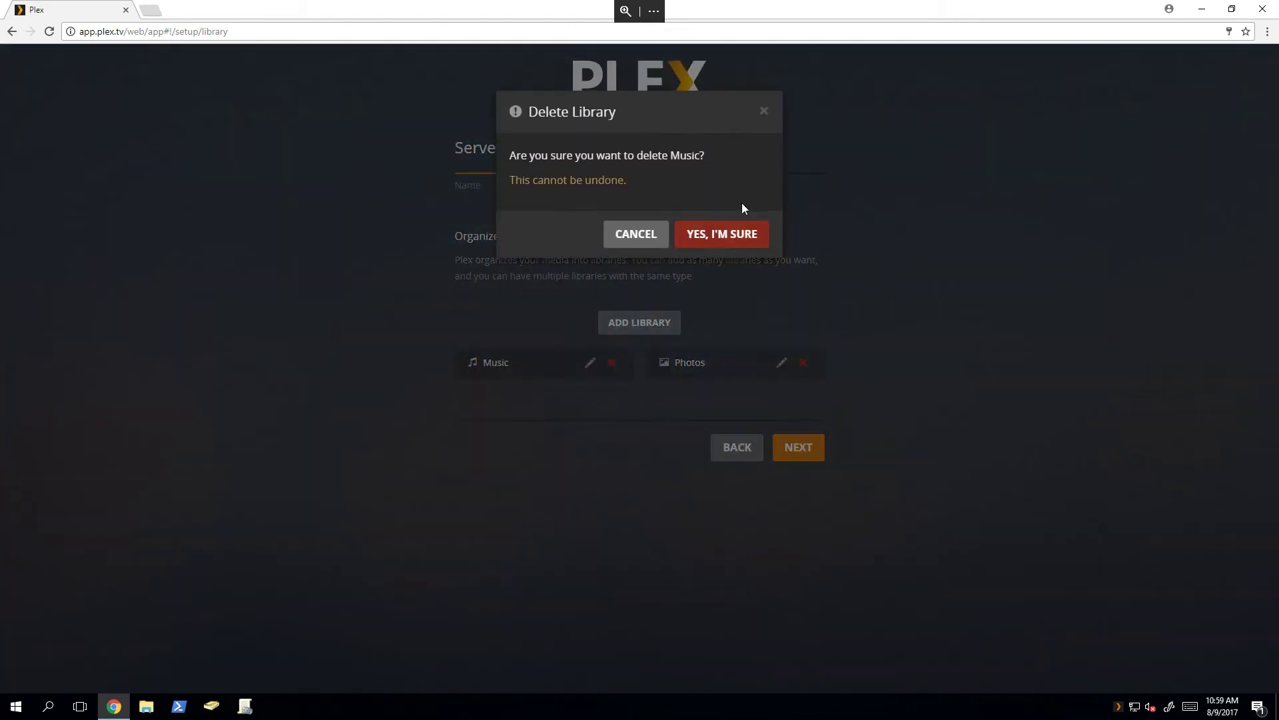
pyautogui.click(750, 243)
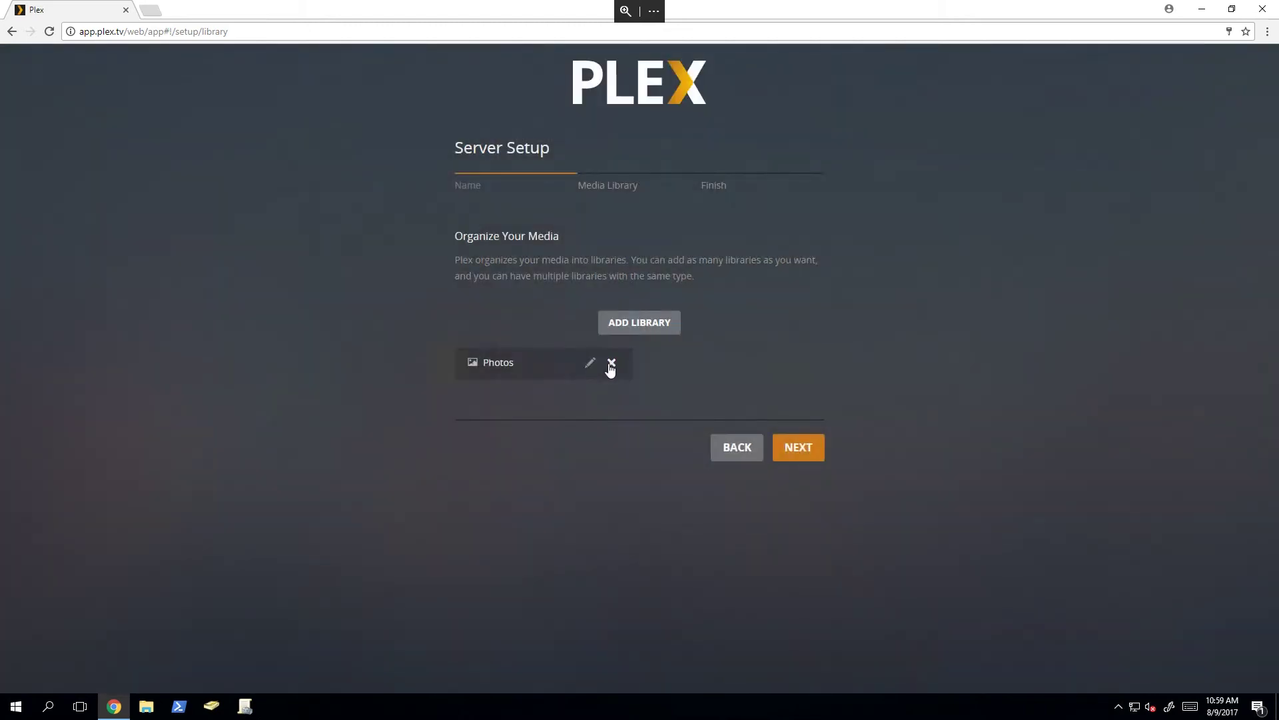
pyautogui.click(611, 364)
pyautogui.click(712, 212)
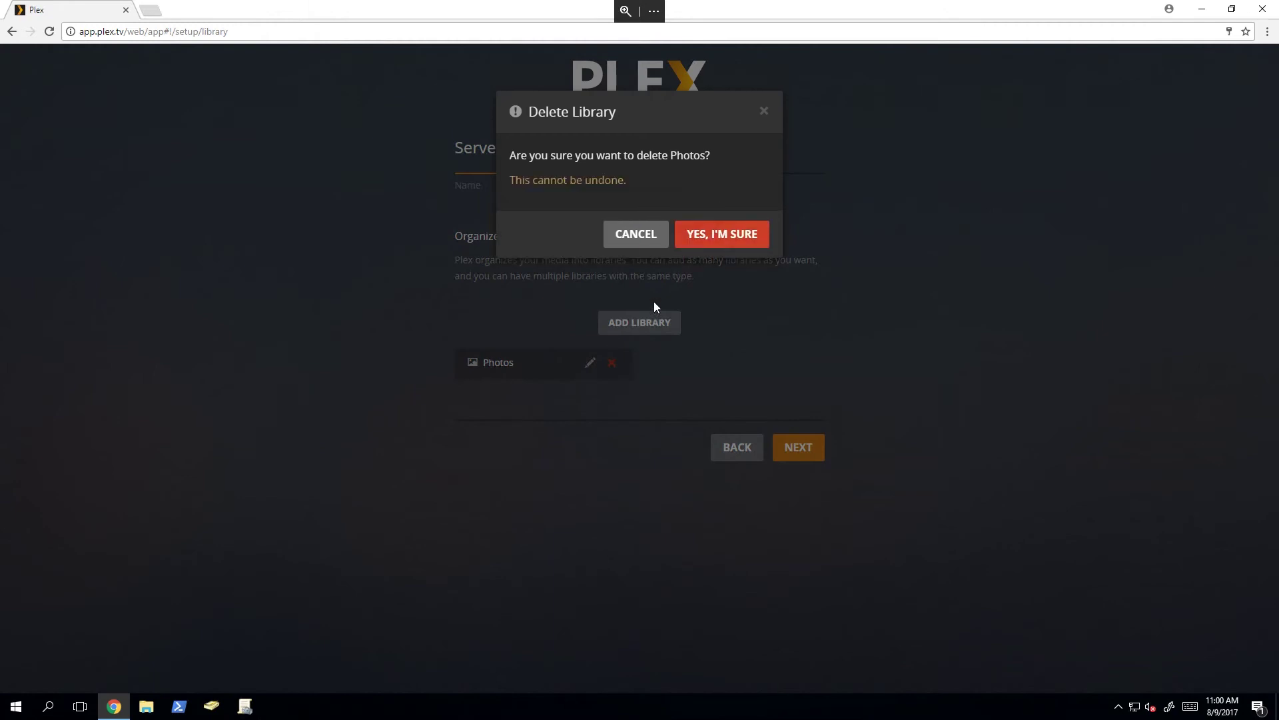
pyautogui.click(722, 239)
# Add an English Movies library that uses the E:\Plex Media folder
pyautogui.click(637, 328)
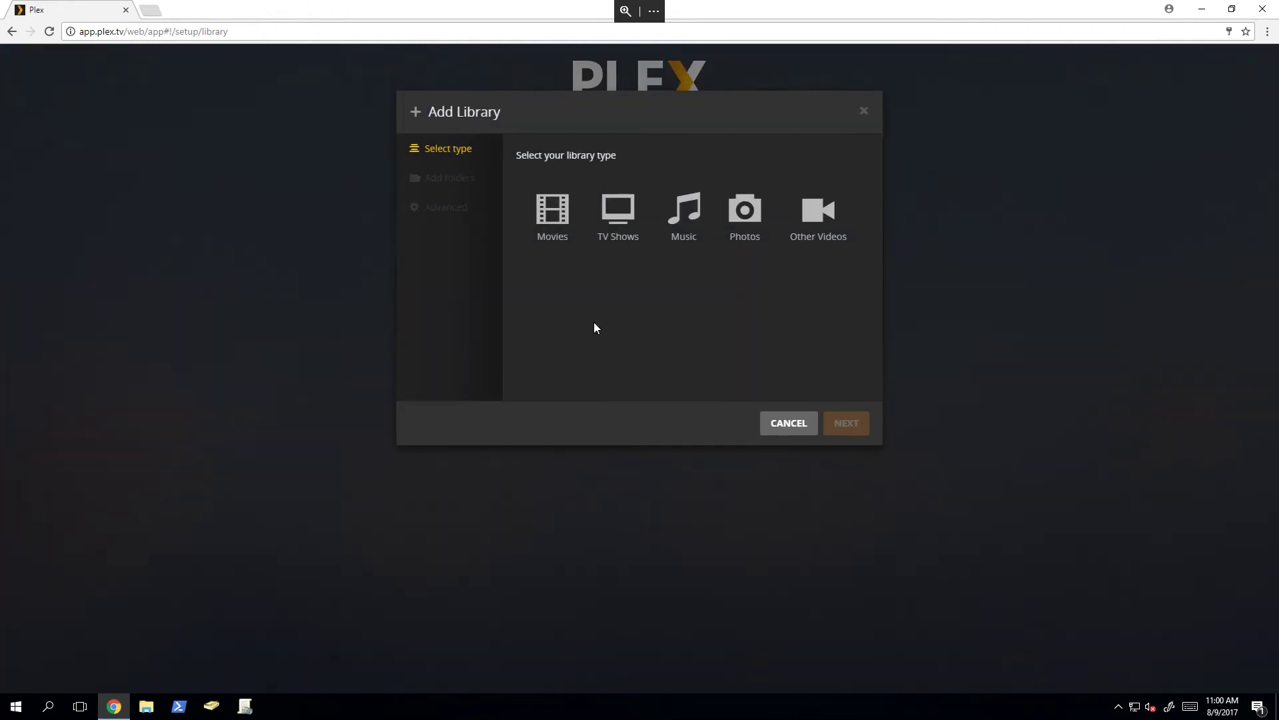
pyautogui.click(554, 235)
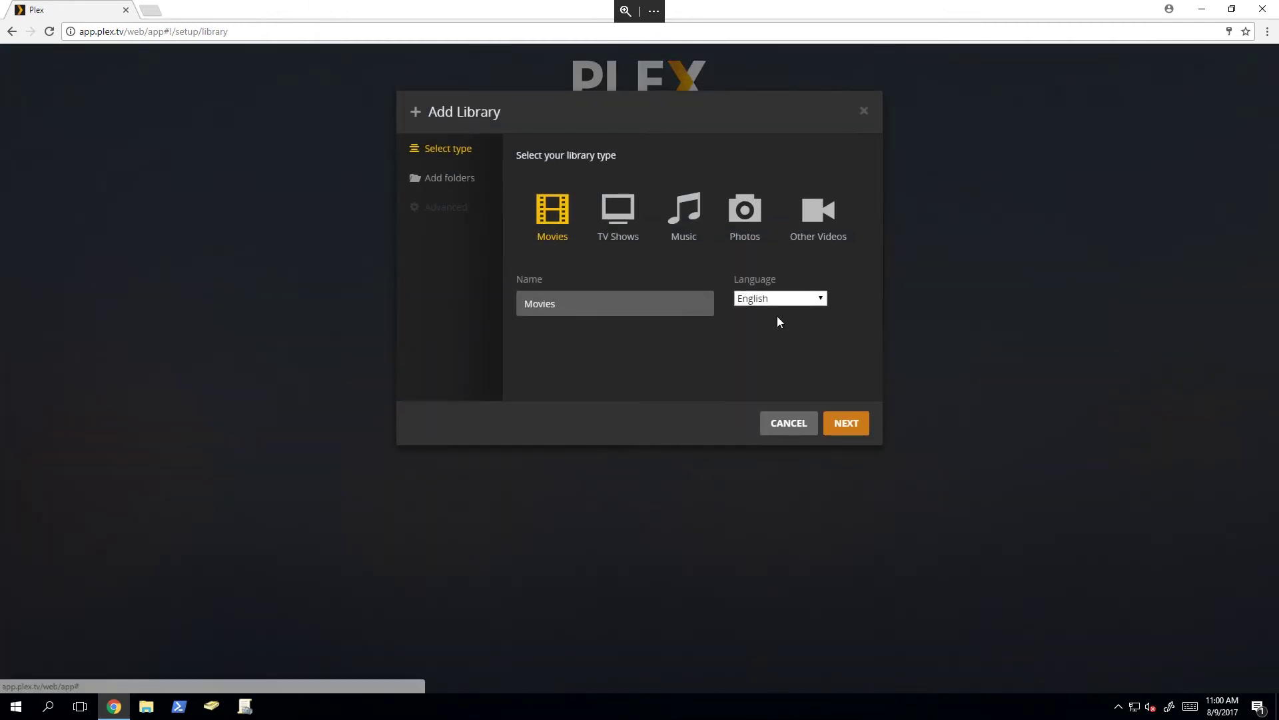
pyautogui.click(841, 428)
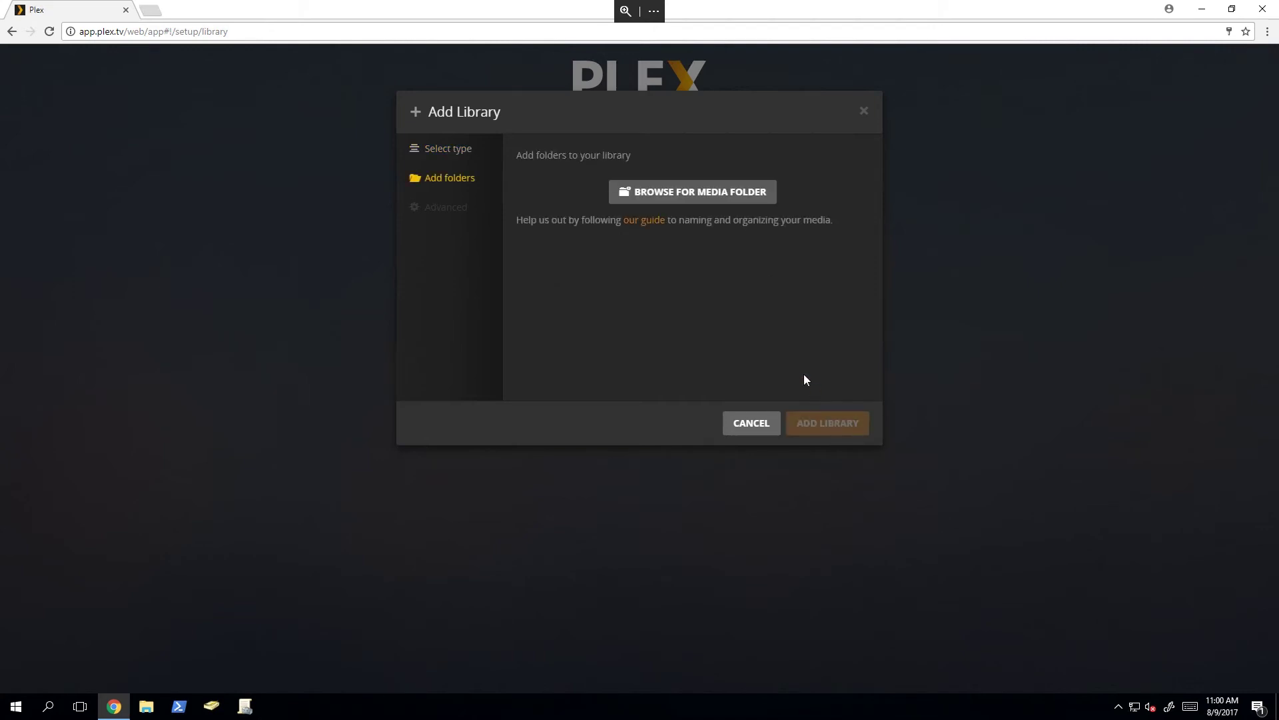
pyautogui.click(677, 198)
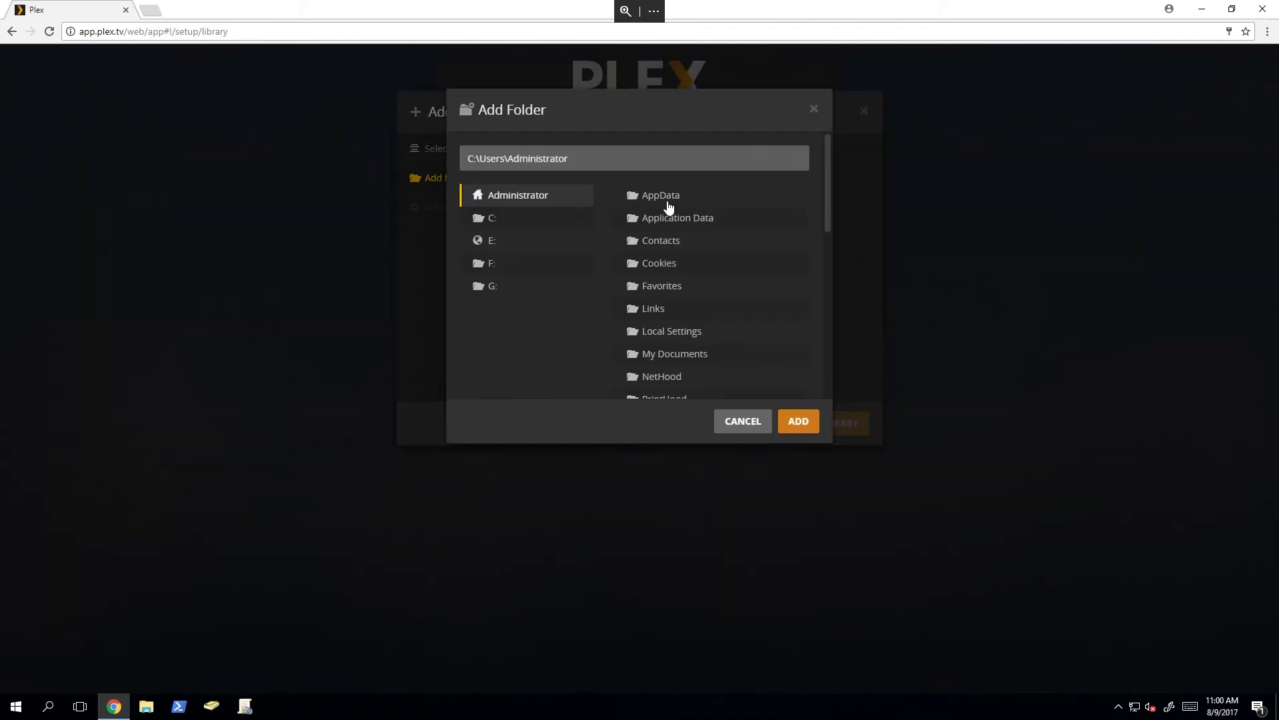
pyautogui.click(528, 240)
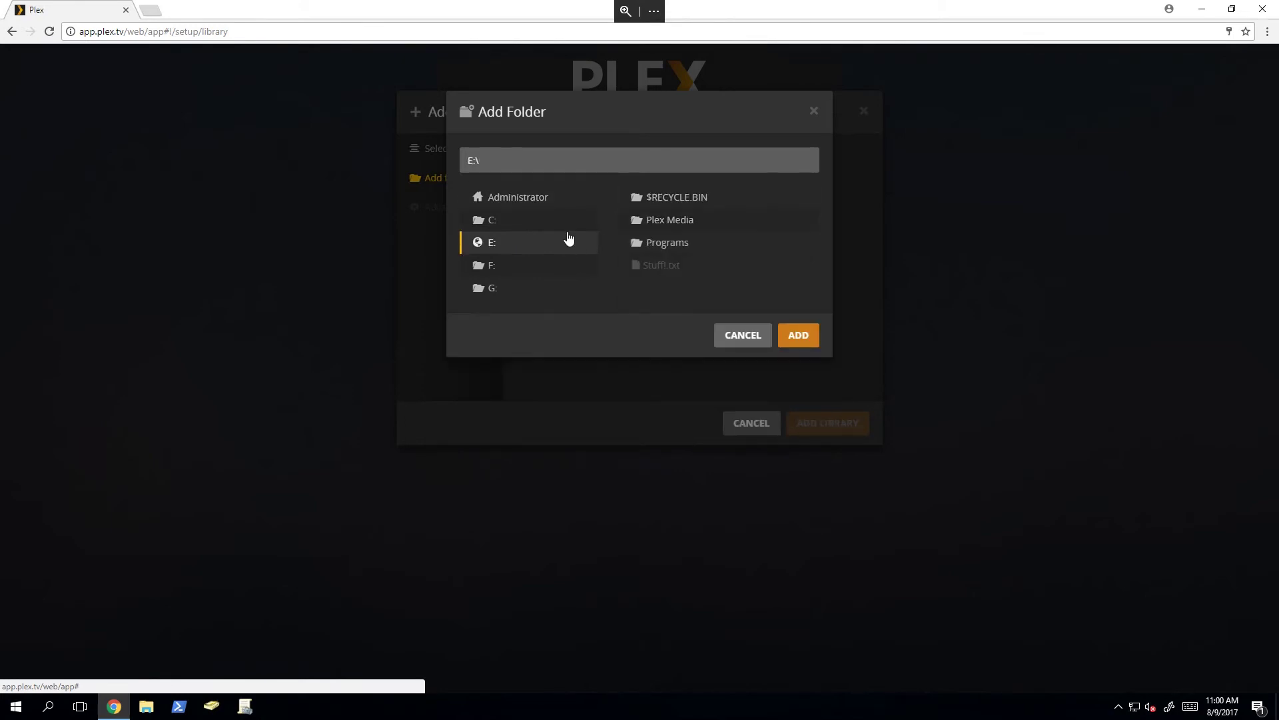
pyautogui.click(673, 223)
pyautogui.click(795, 338)
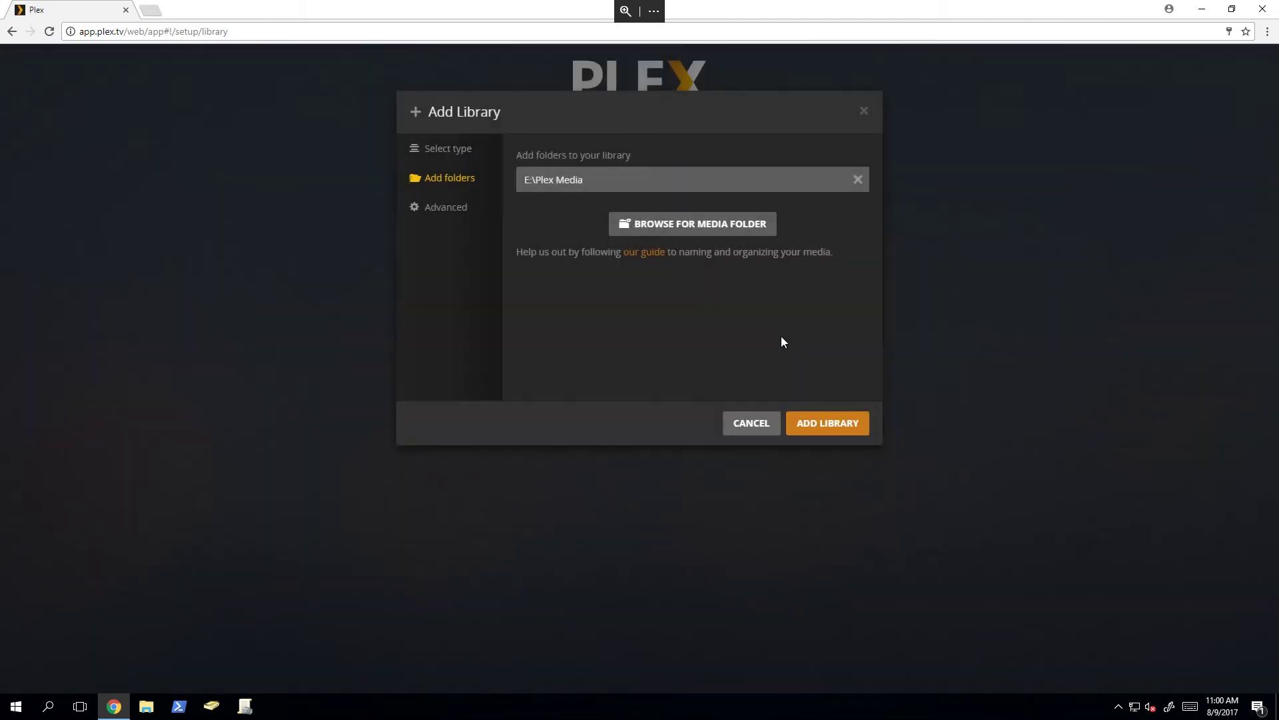
pyautogui.click(824, 419)
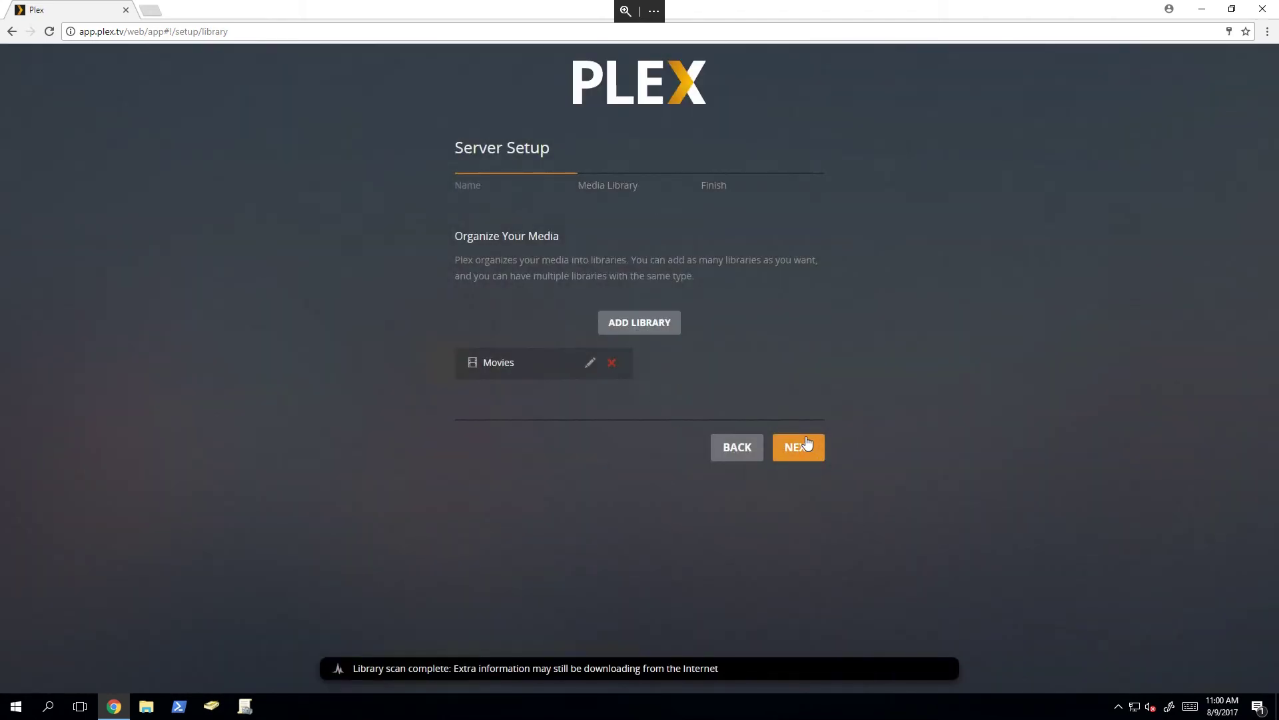
# Finish the server setup with anonymous usage data enabled and open the Movies library
pyautogui.click(807, 444)
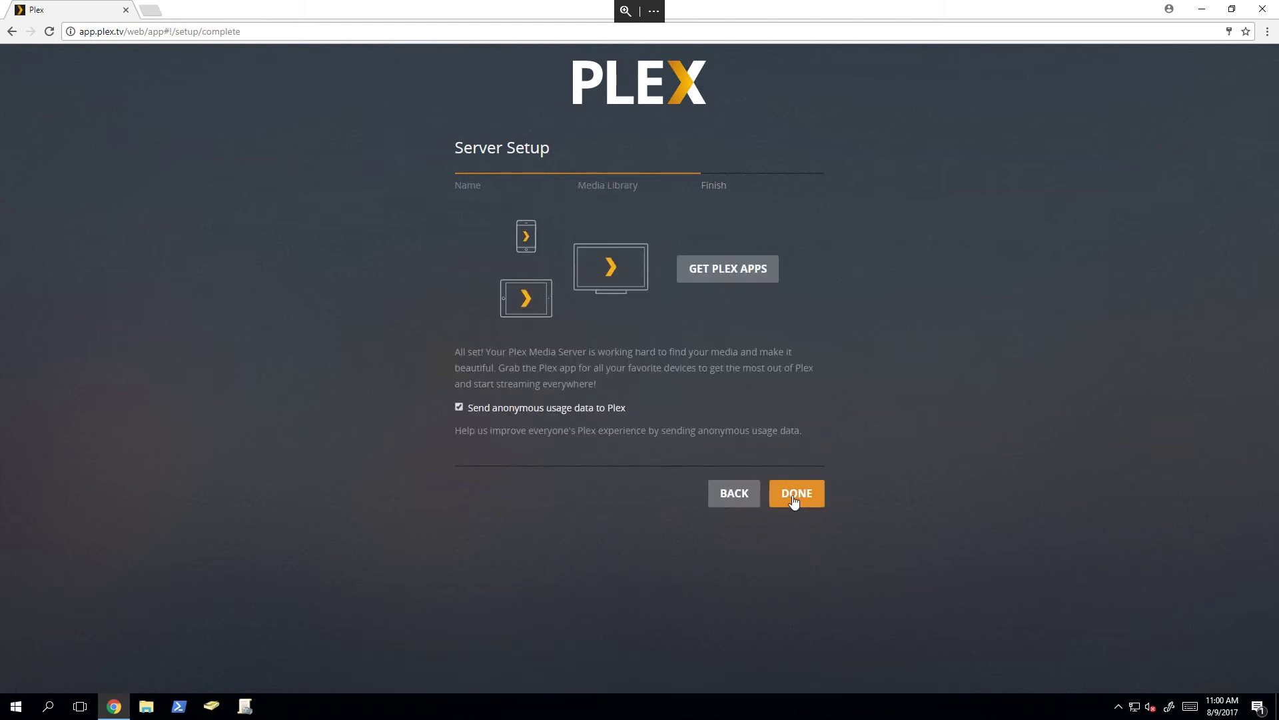
pyautogui.click(793, 502)
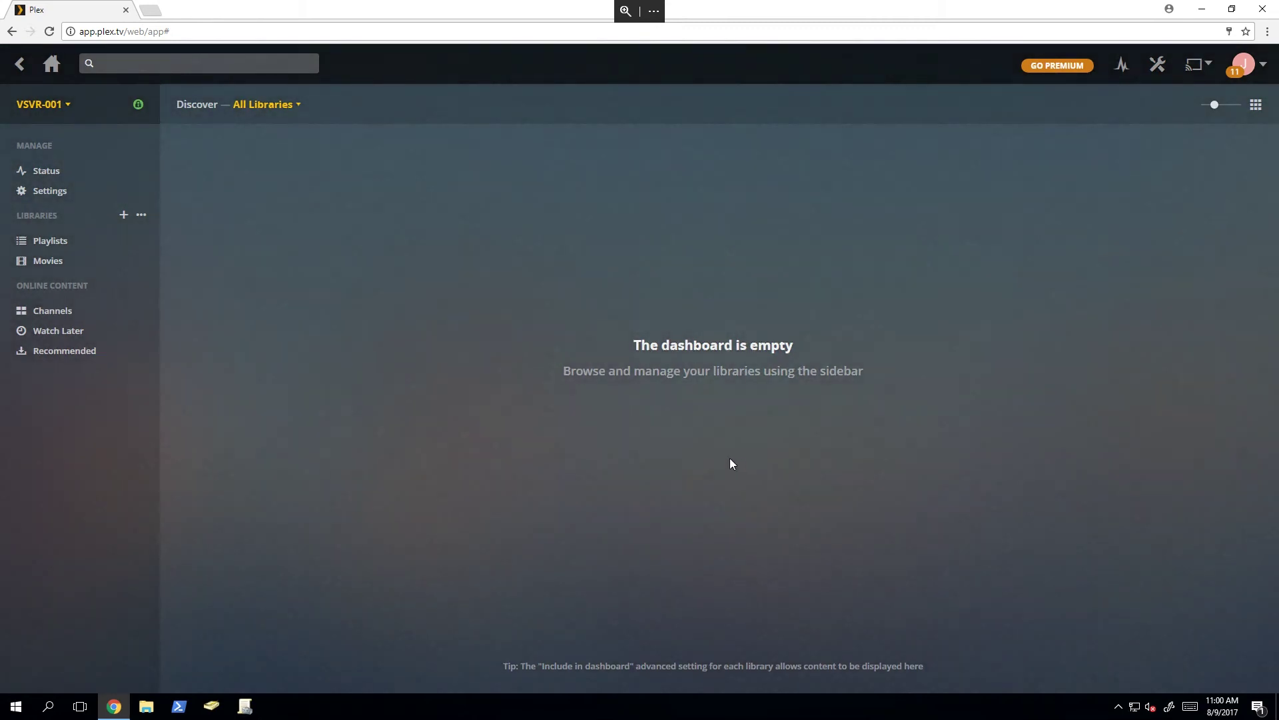
pyautogui.click(70, 264)
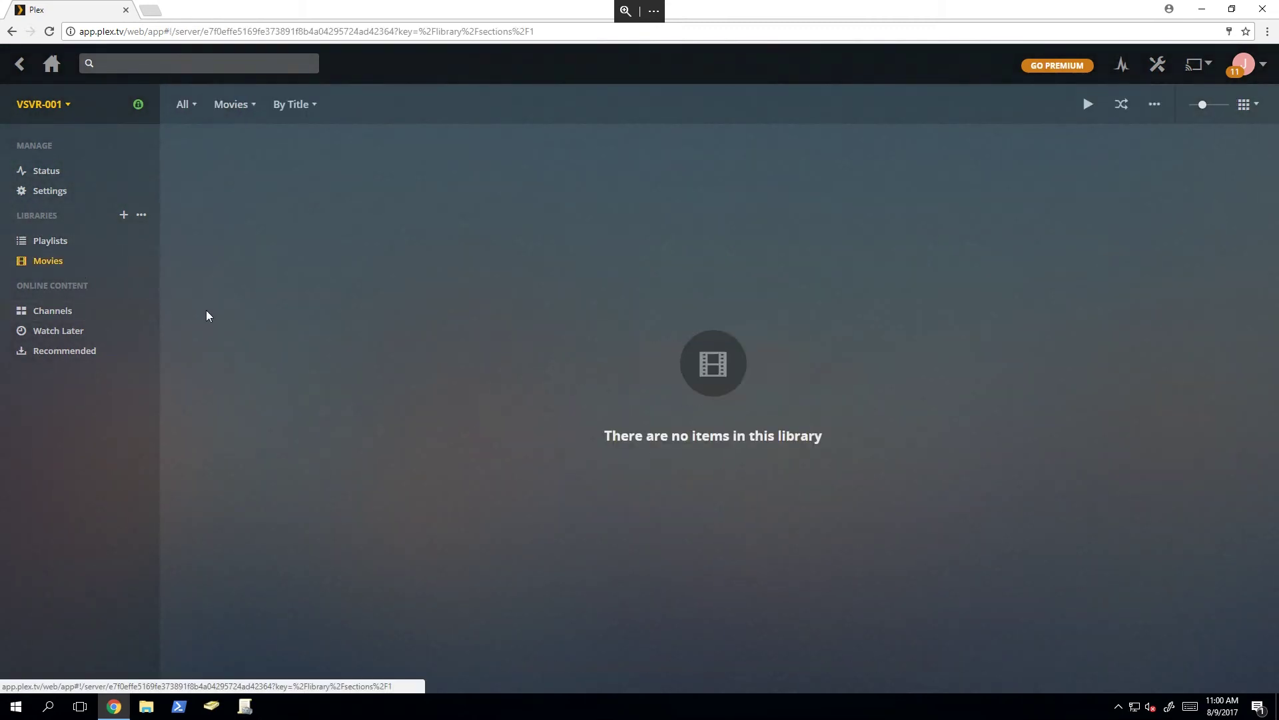
# Add an English TV Shows library that uses the E:\Plex Media folder, and return to the Movies library
pyautogui.click(117, 214)
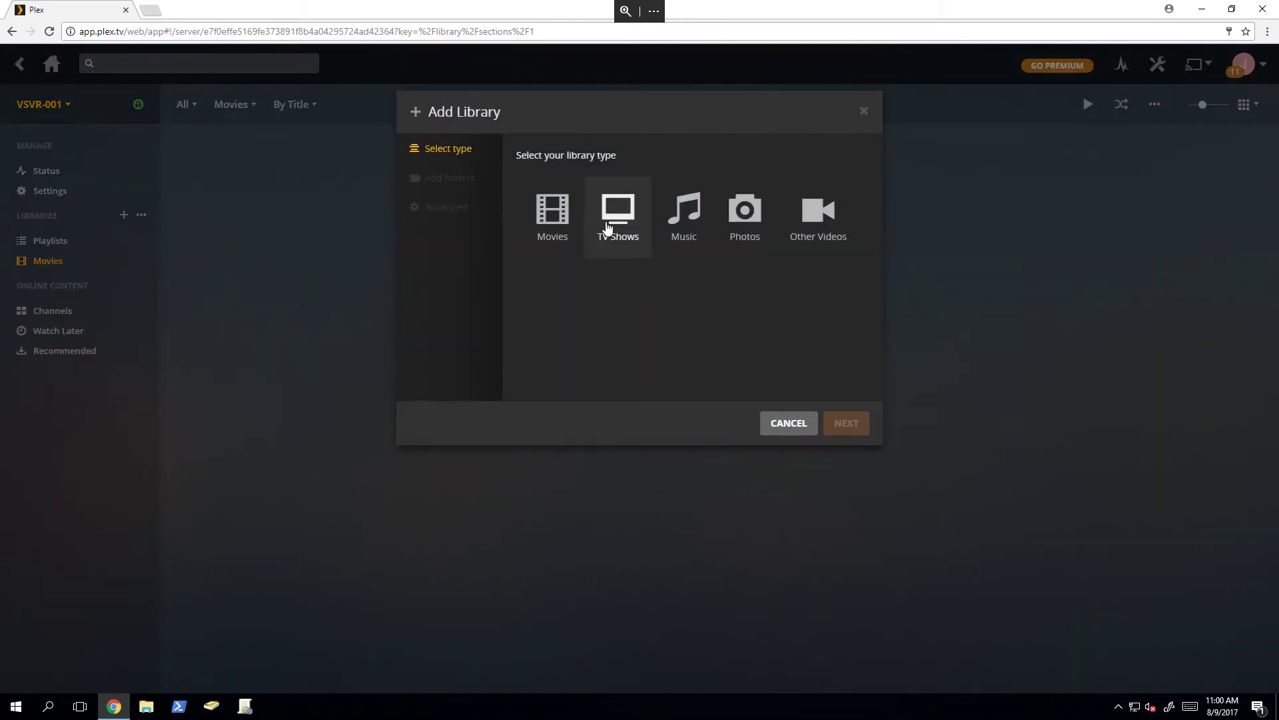
pyautogui.click(617, 214)
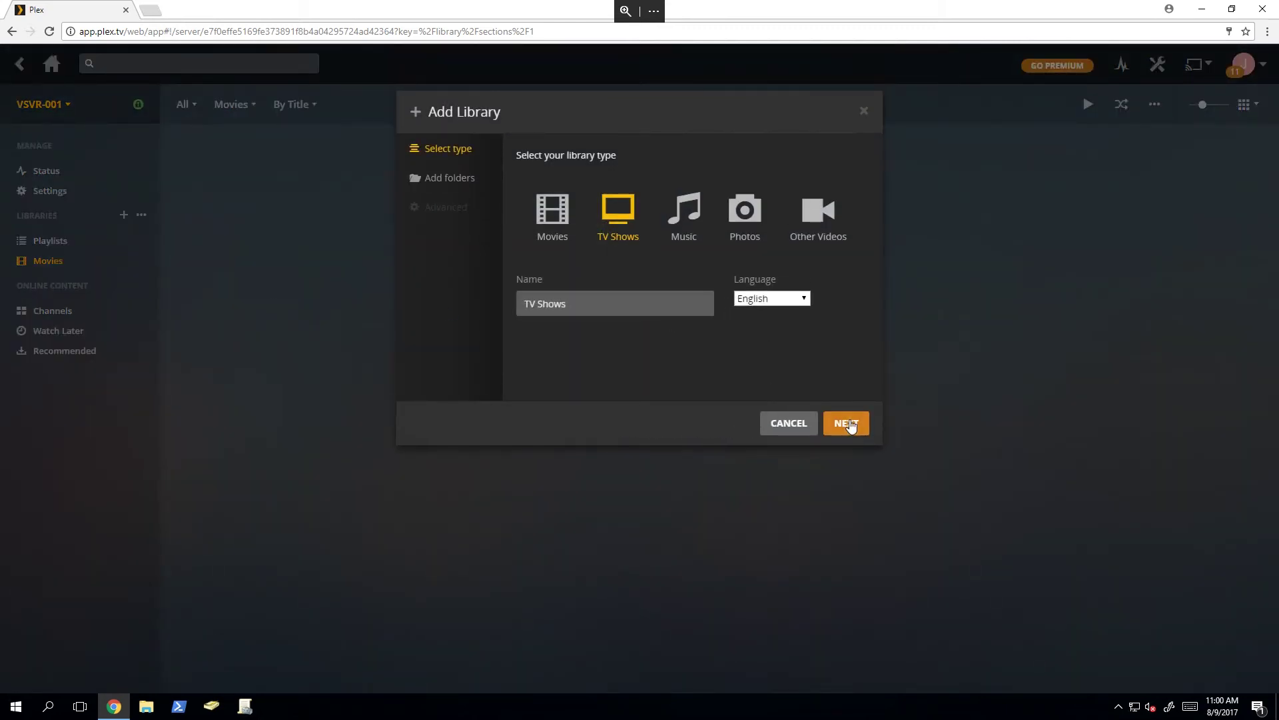
pyautogui.click(848, 424)
pyautogui.click(678, 196)
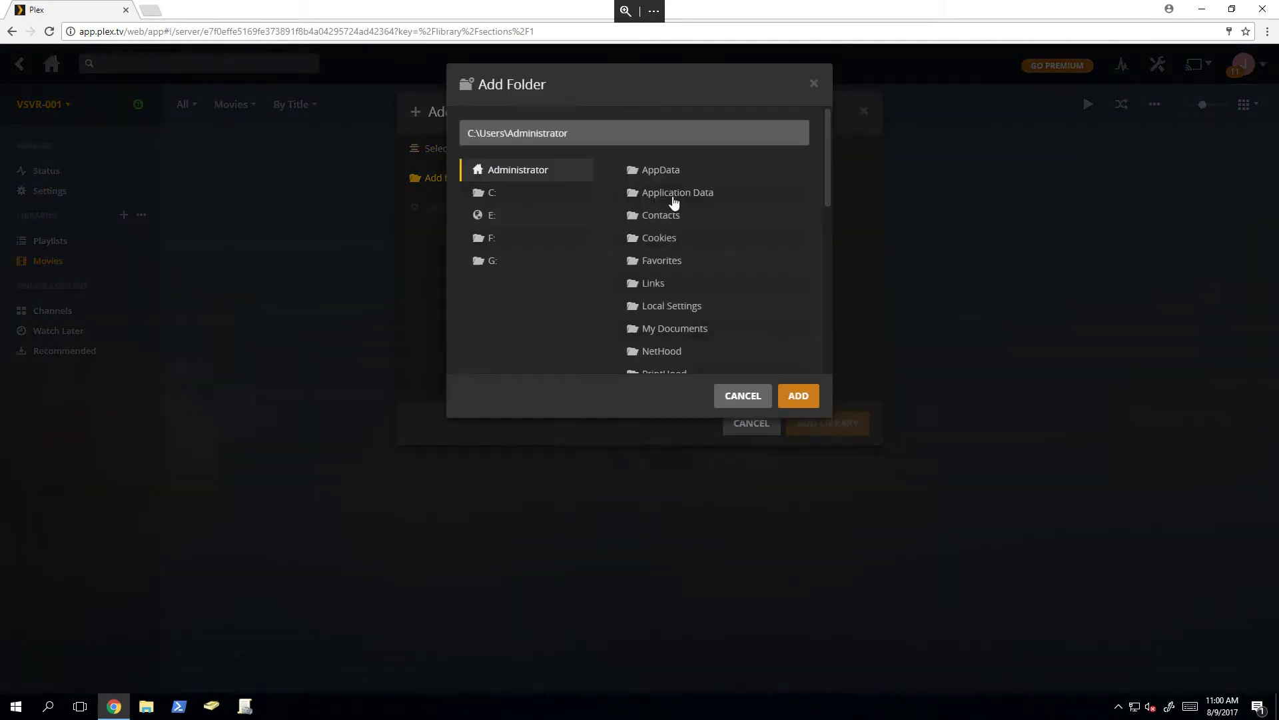
pyautogui.click(502, 263)
pyautogui.click(501, 250)
pyautogui.click(665, 221)
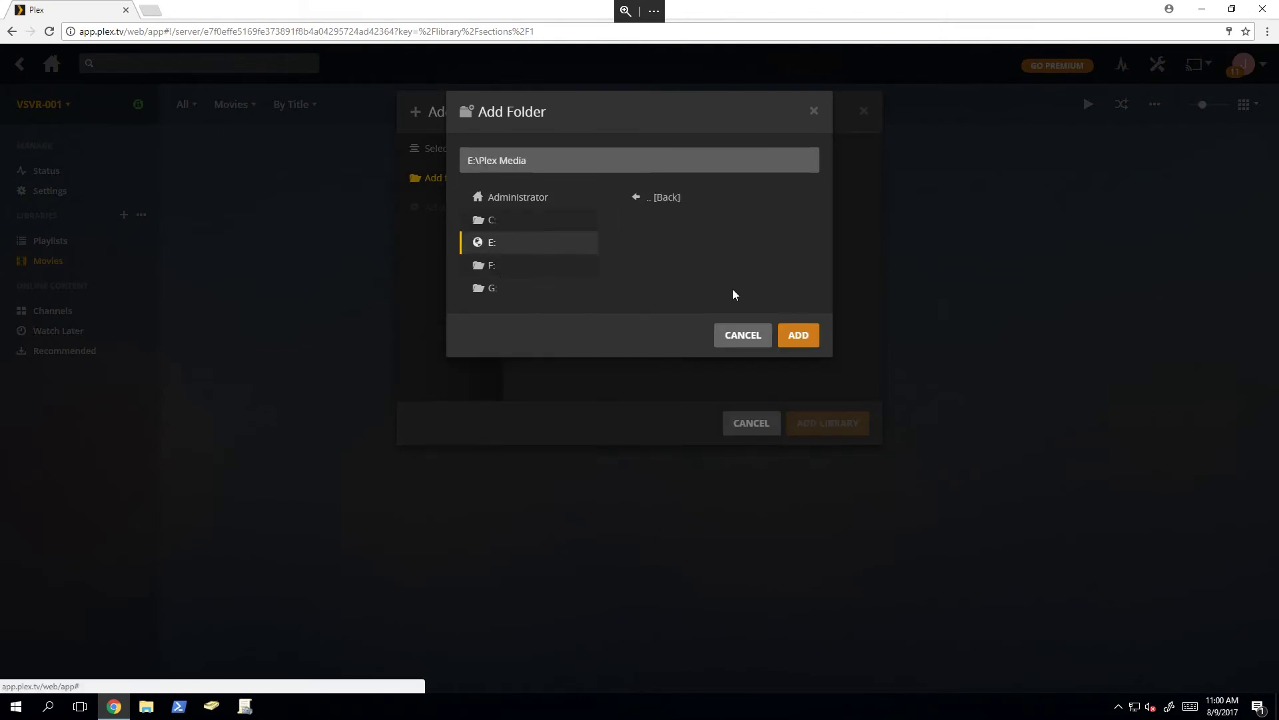
pyautogui.click(803, 338)
pyautogui.click(826, 424)
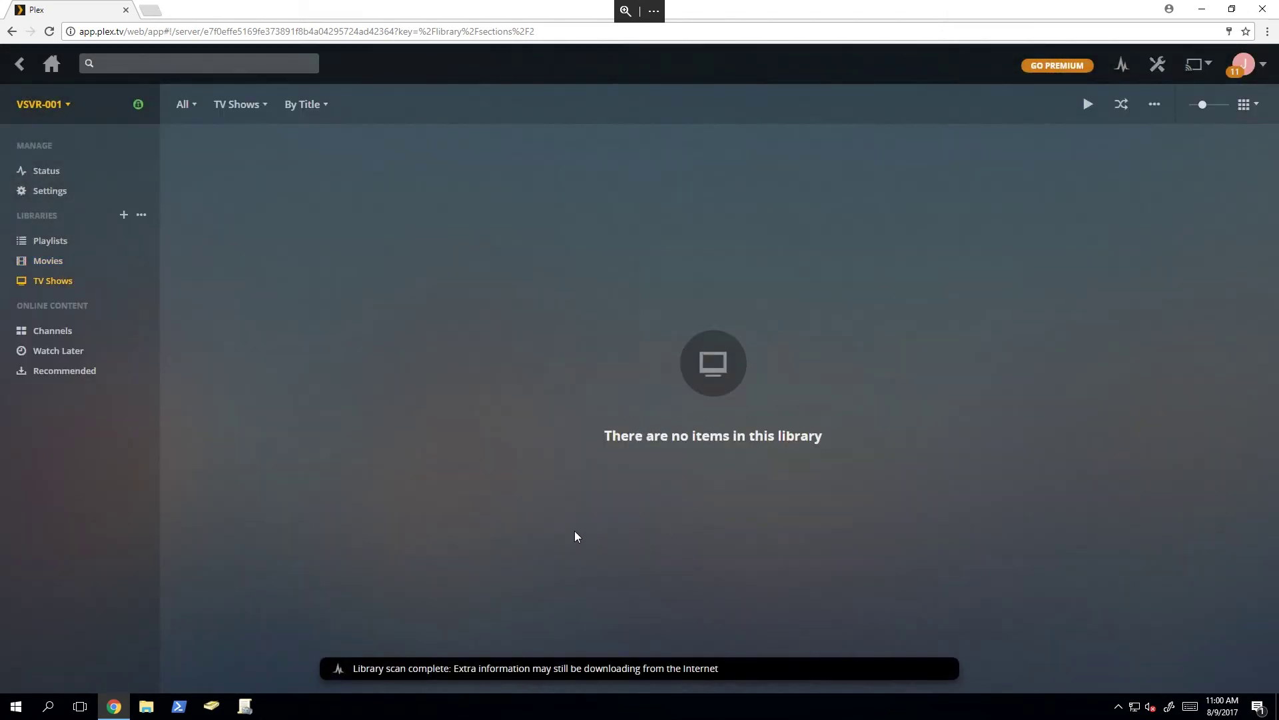
pyautogui.click(74, 267)
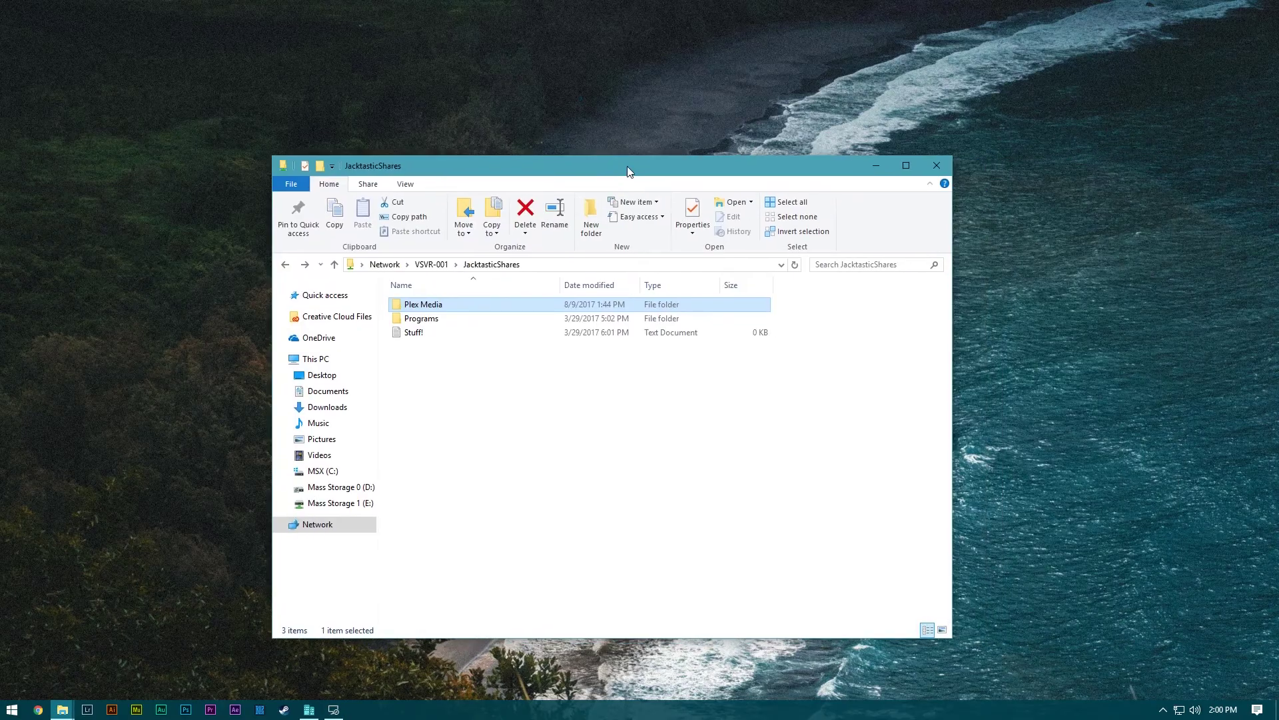
# Switch to File Explorer and arrange the JacktasticShares and Downloads windows side by side
pyautogui.moveTo(626, 166); pyautogui.dragTo(396, 97)
pyautogui.hotkey('alt', 'Tab')
pyautogui.moveTo(1128, 132); pyautogui.dragTo(851, 83)
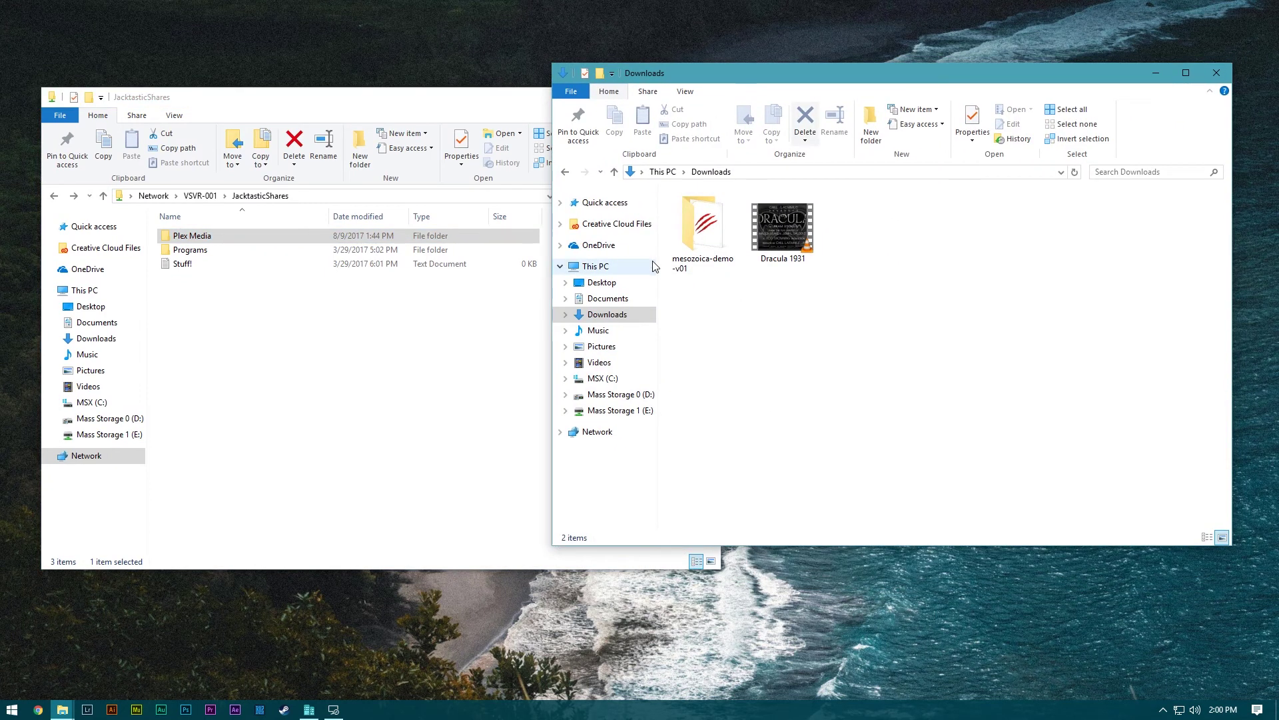
# Copy the Dracula 1931 video from Downloads into the shared Plex Media folder and open that folder
pyautogui.moveTo(693, 271)
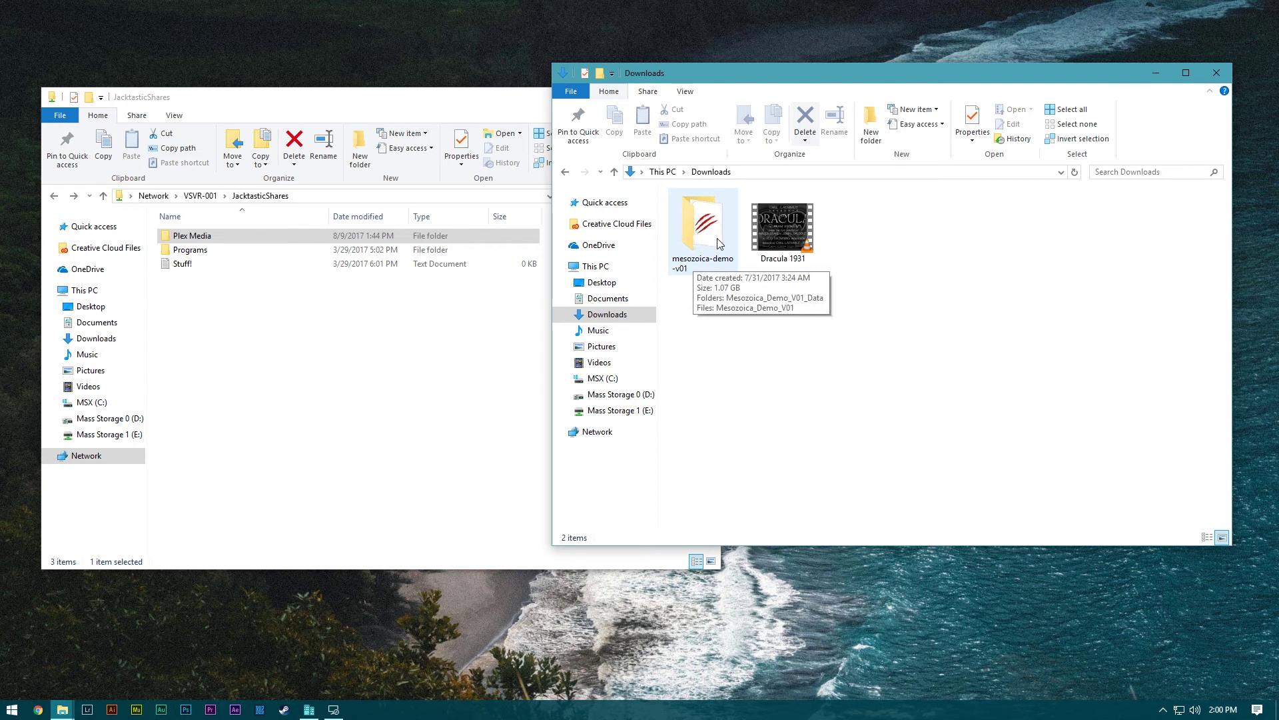
pyautogui.click(782, 227)
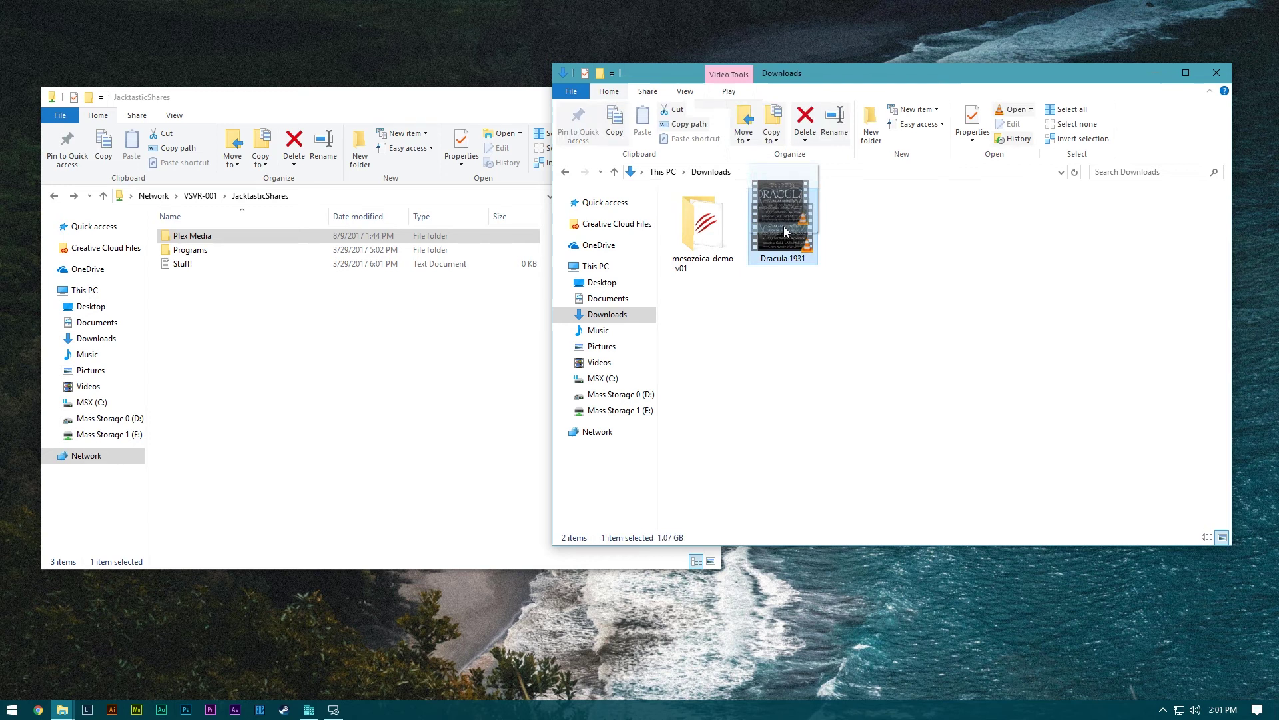
pyautogui.moveTo(476, 220); pyautogui.dragTo(248, 238)
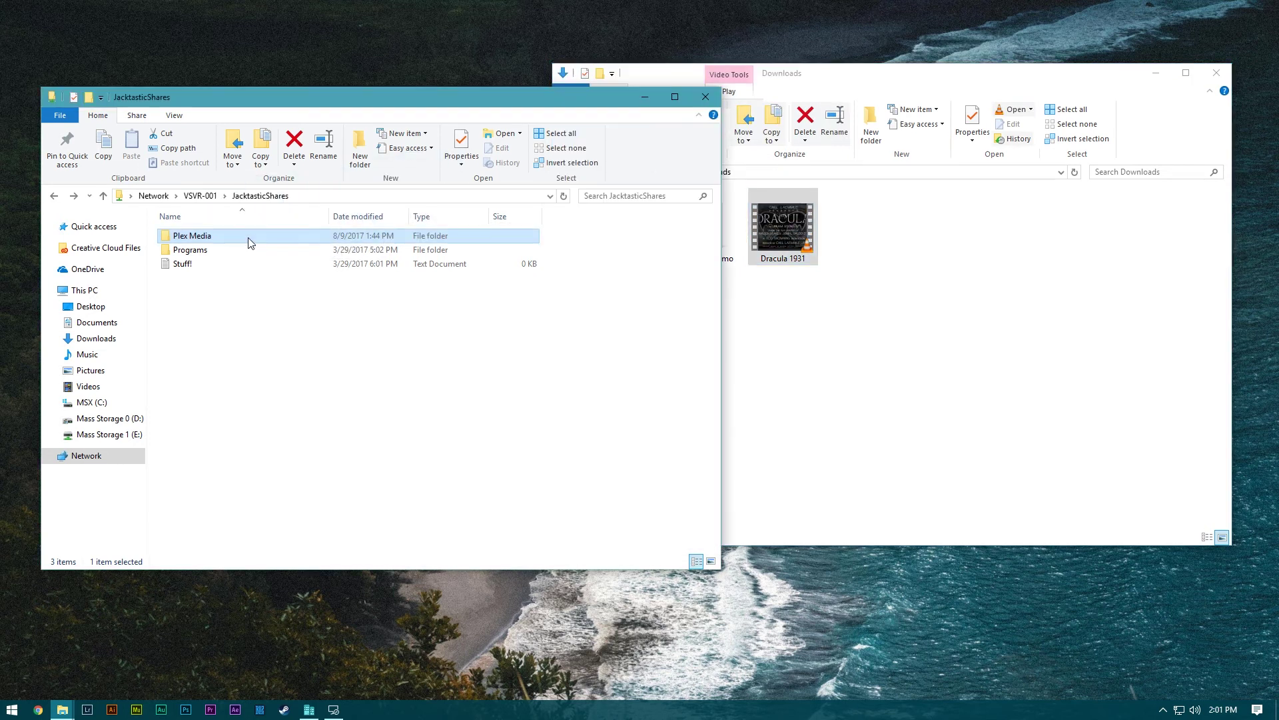
pyautogui.doubleClick(248, 237)
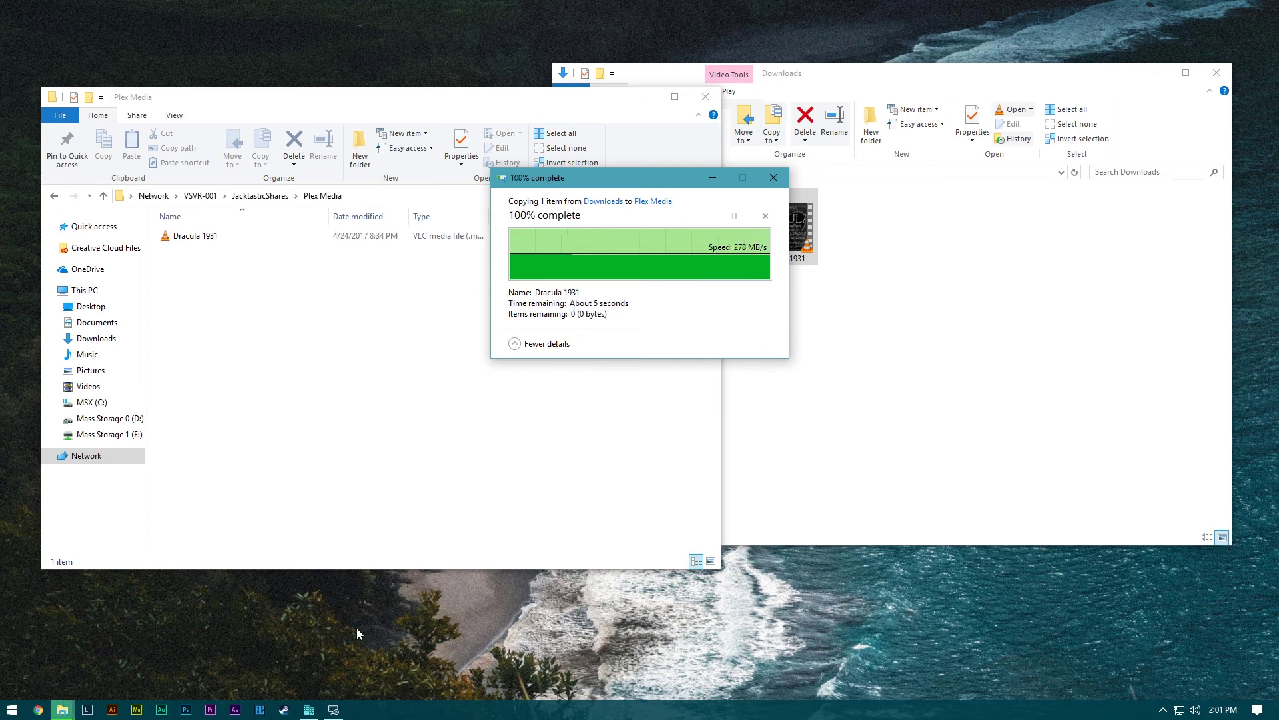
# Switch to Plex in the remote server session, scan the Movies library files, and open the Dracula 1931 details
pyautogui.click(333, 712)
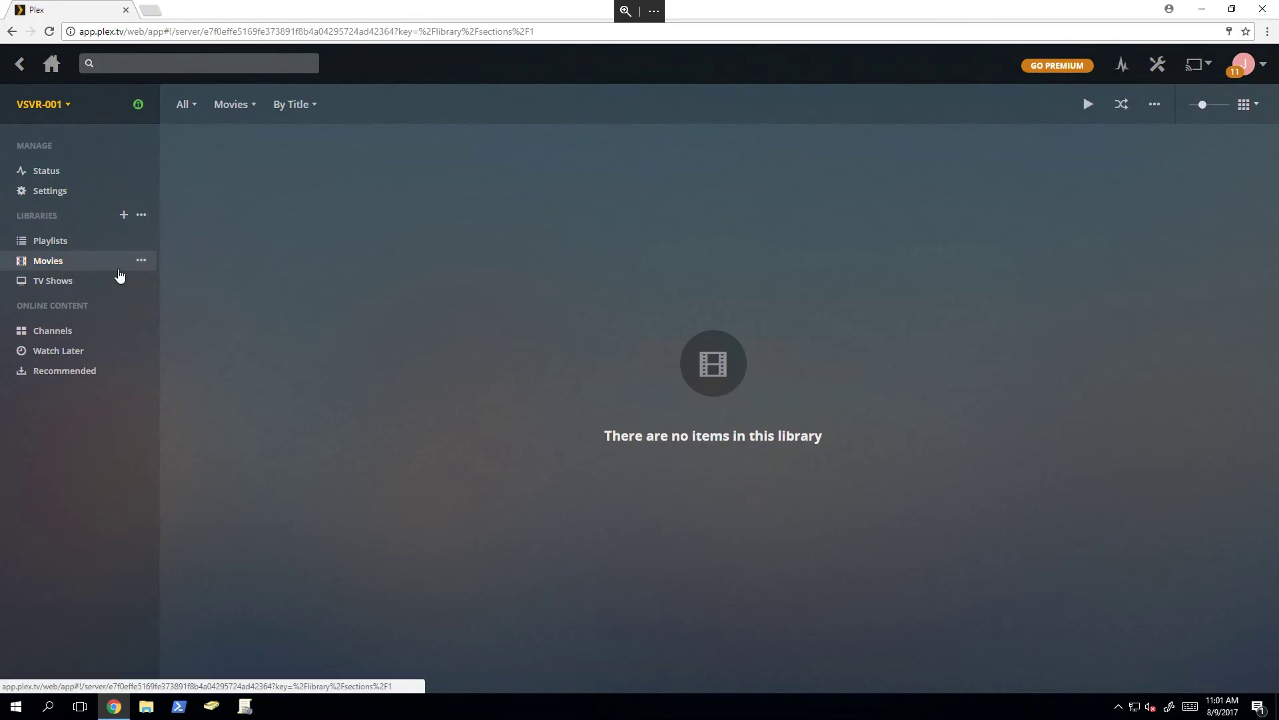
pyautogui.click(140, 262)
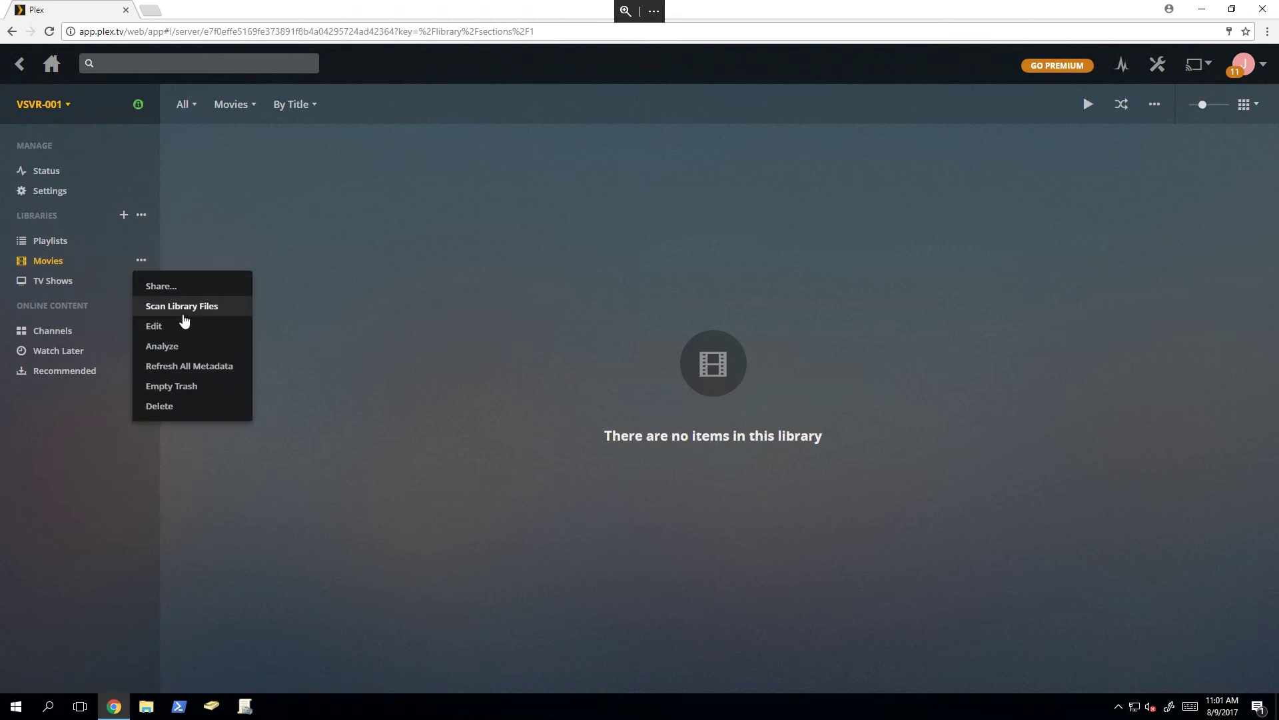
pyautogui.click(181, 313)
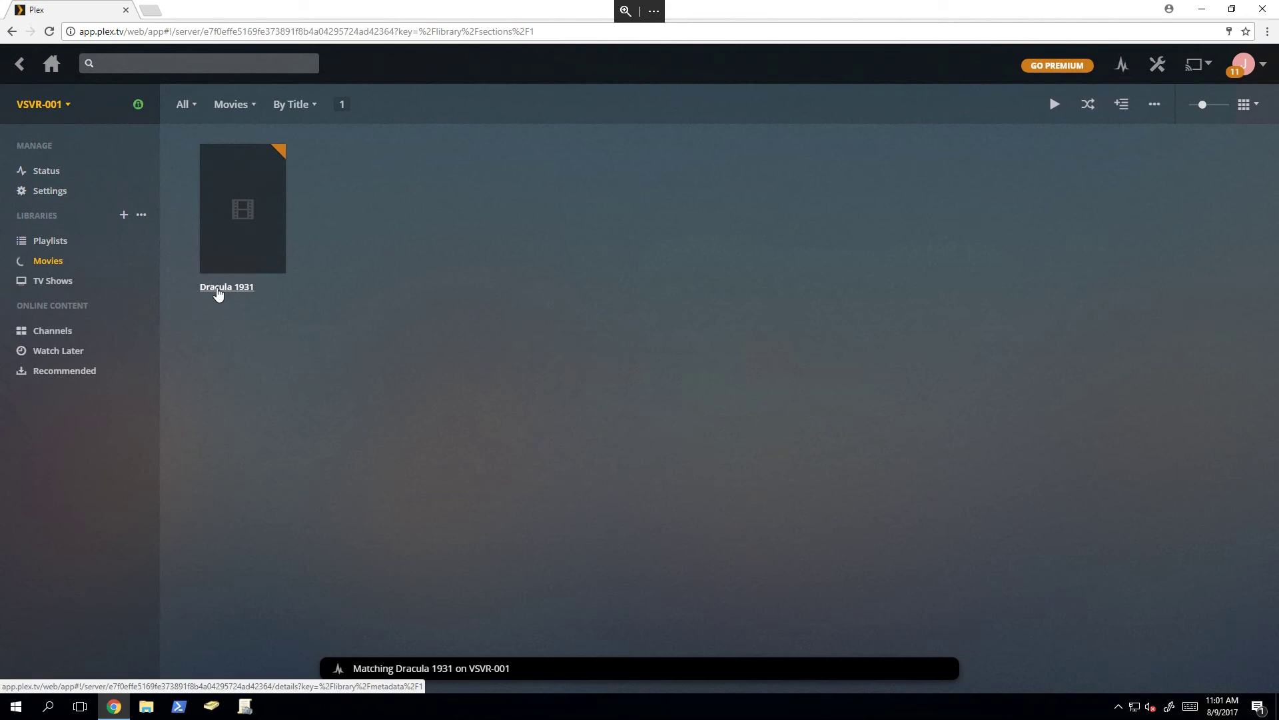
pyautogui.click(218, 290)
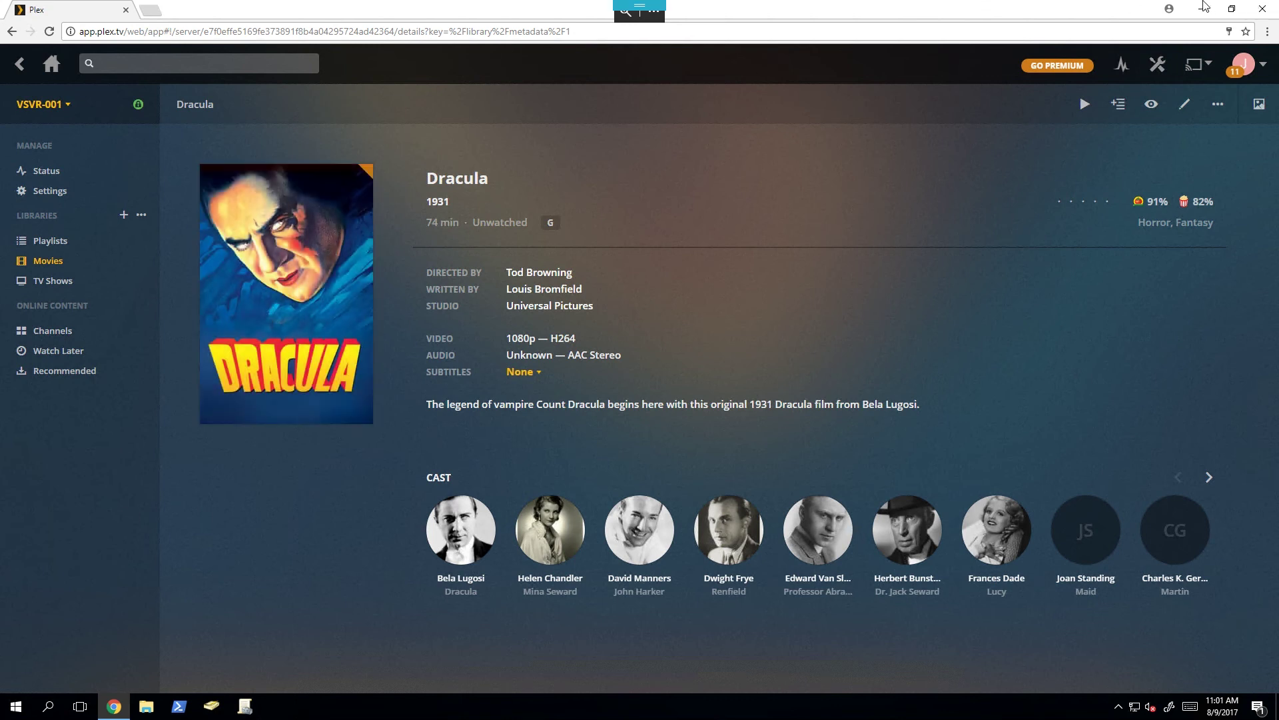
# Minimize the remote server session and play Dracula from Recently Added Movies in the local Plex player
pyautogui.click(655, 7)
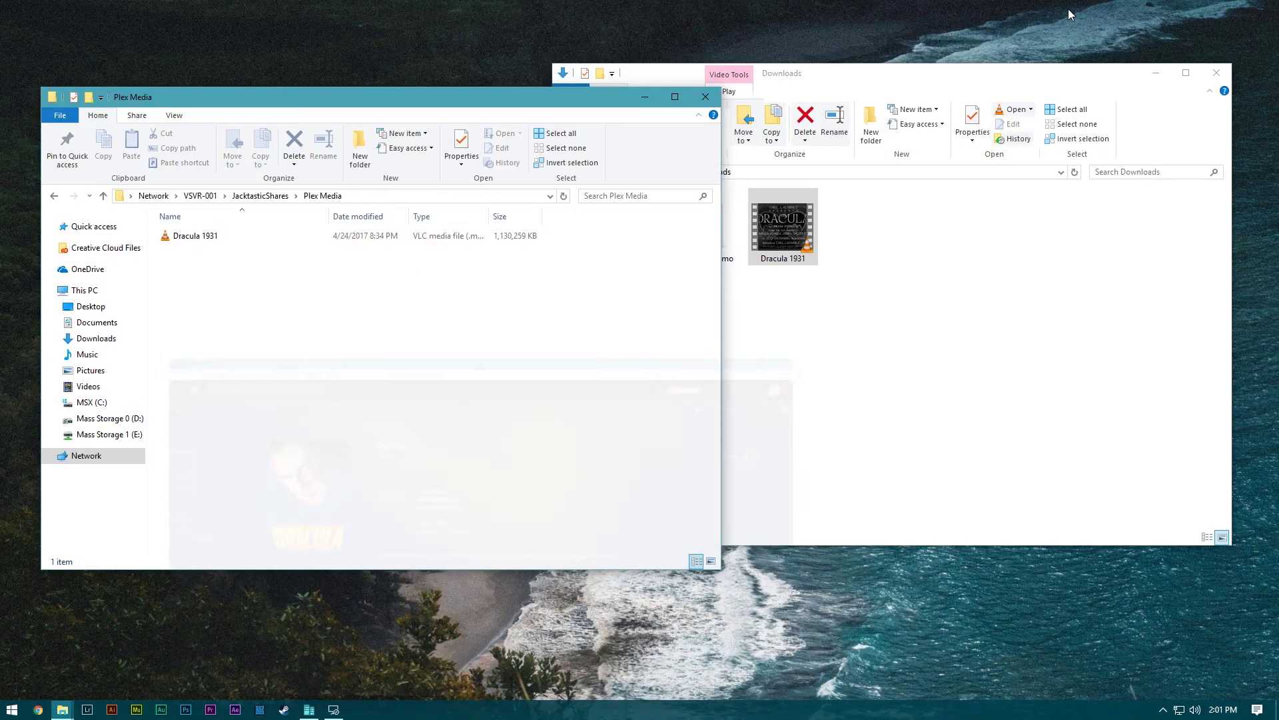
pyautogui.click(1202, 10)
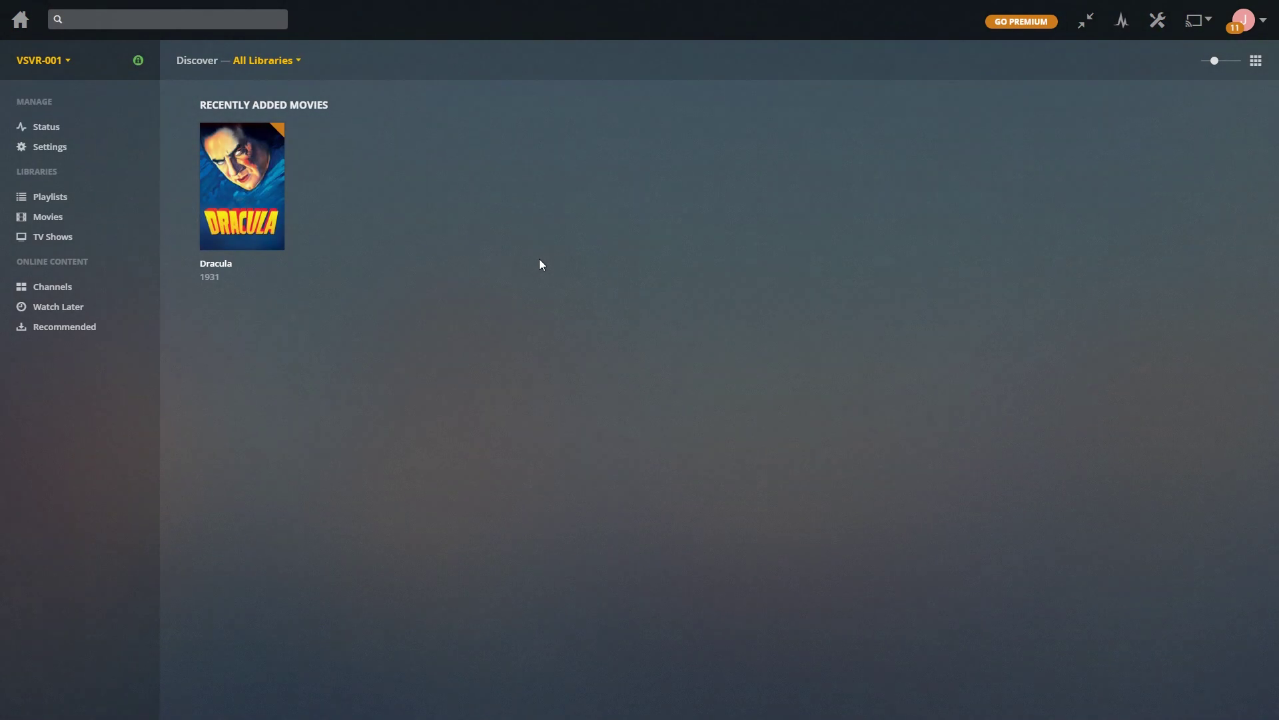
pyautogui.click(242, 186)
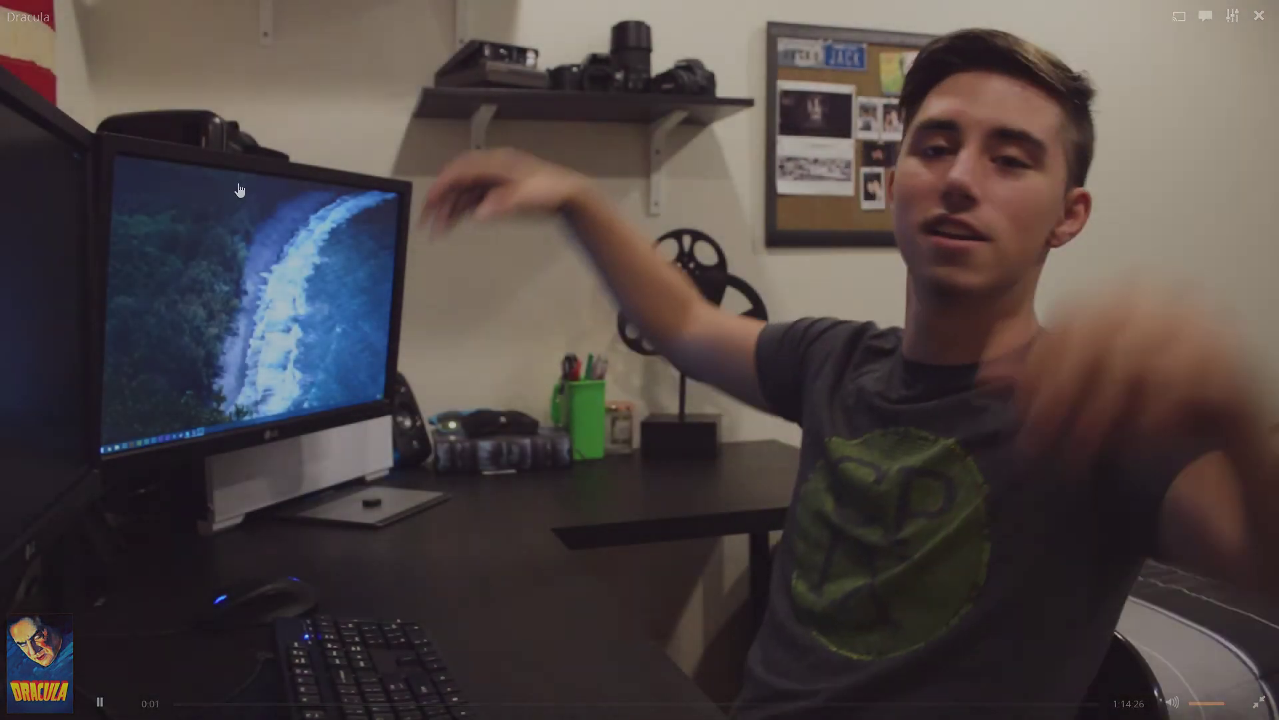